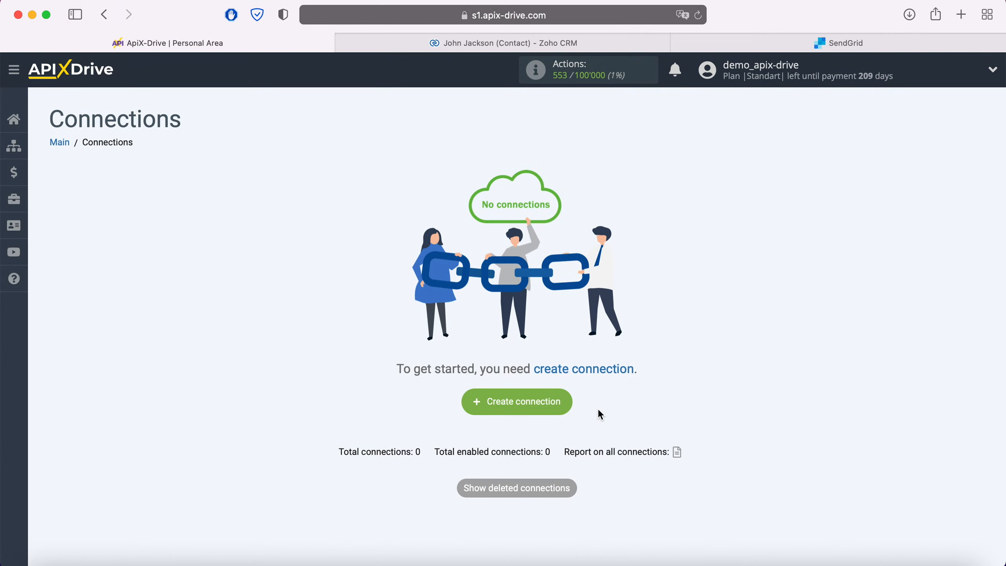
Create a new connection with Zoho CRM as the data source system.
left_click(564, 404)
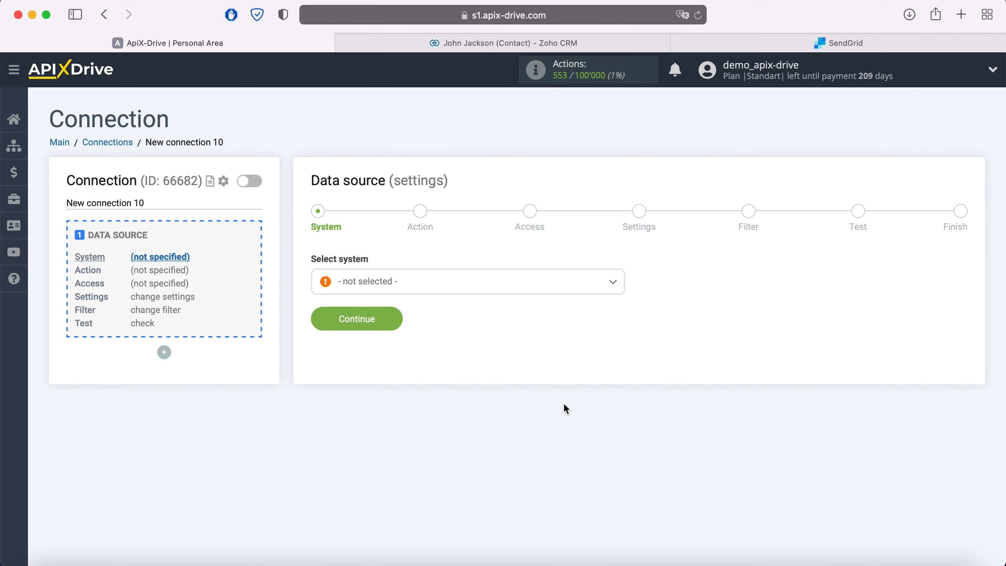
left_click(495, 295)
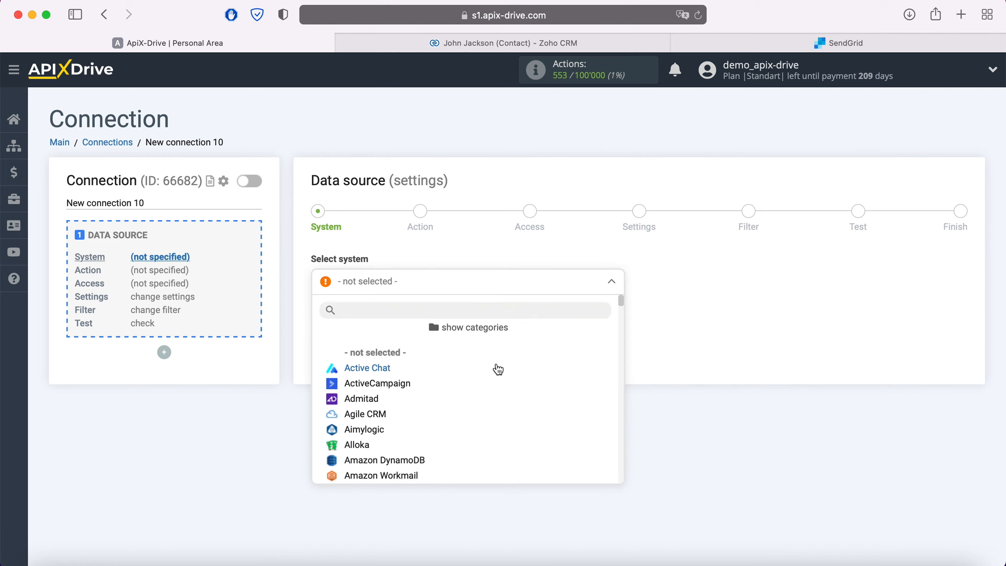
scroll(496, 369, "down", 10)
scroll(498, 372, "down", 20)
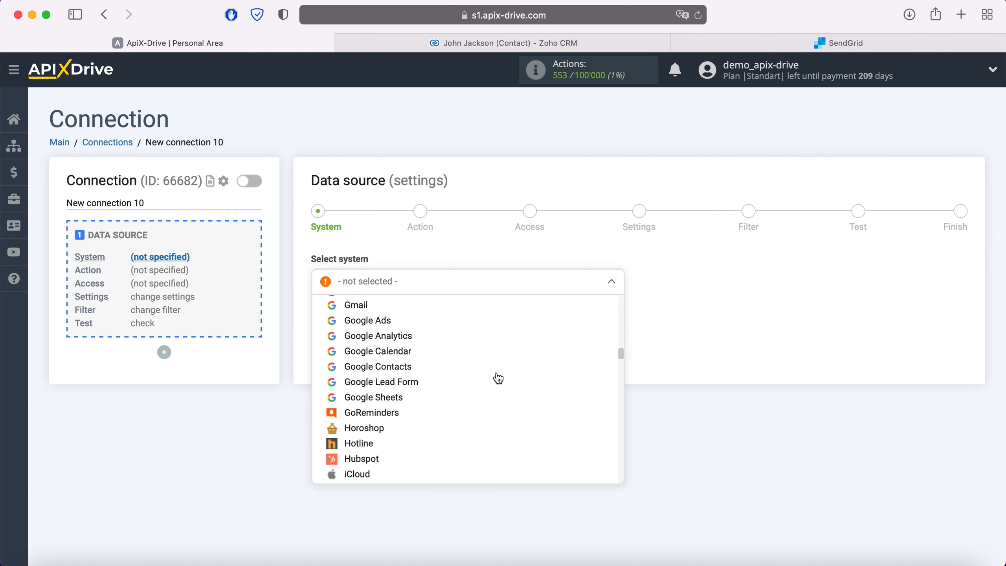
scroll(498, 382, "down", 20)
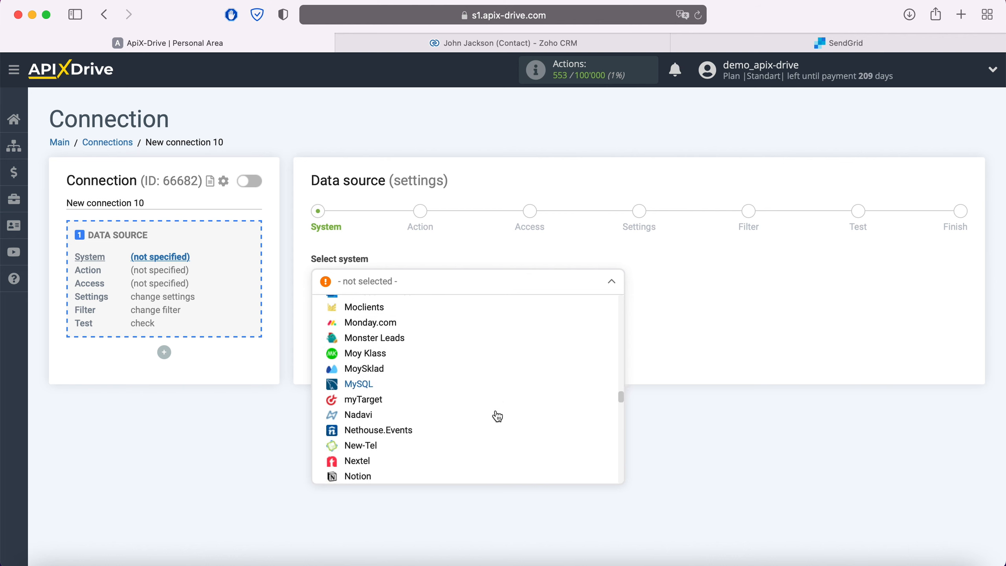
scroll(497, 432, "down", 20)
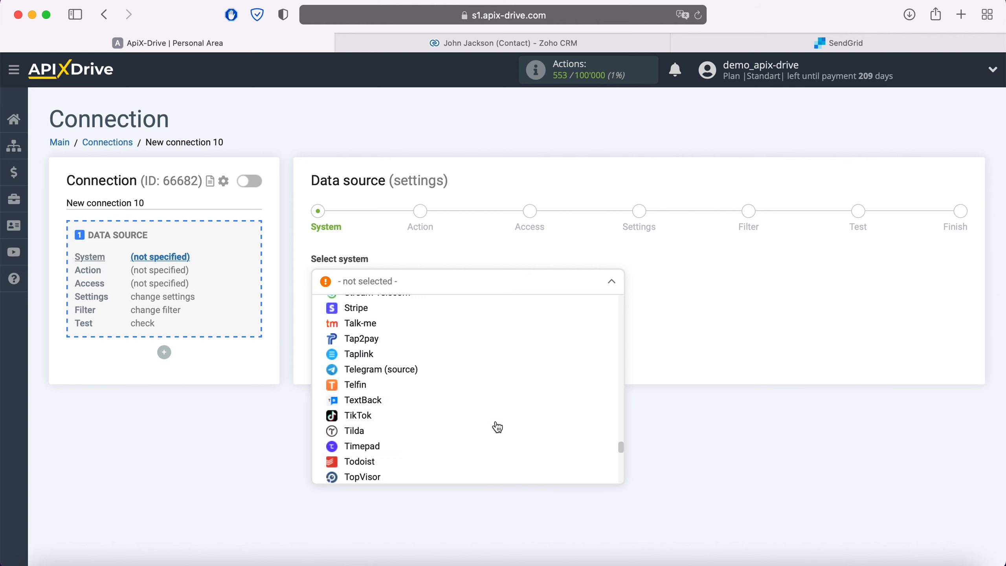
scroll(497, 445, "down", 10)
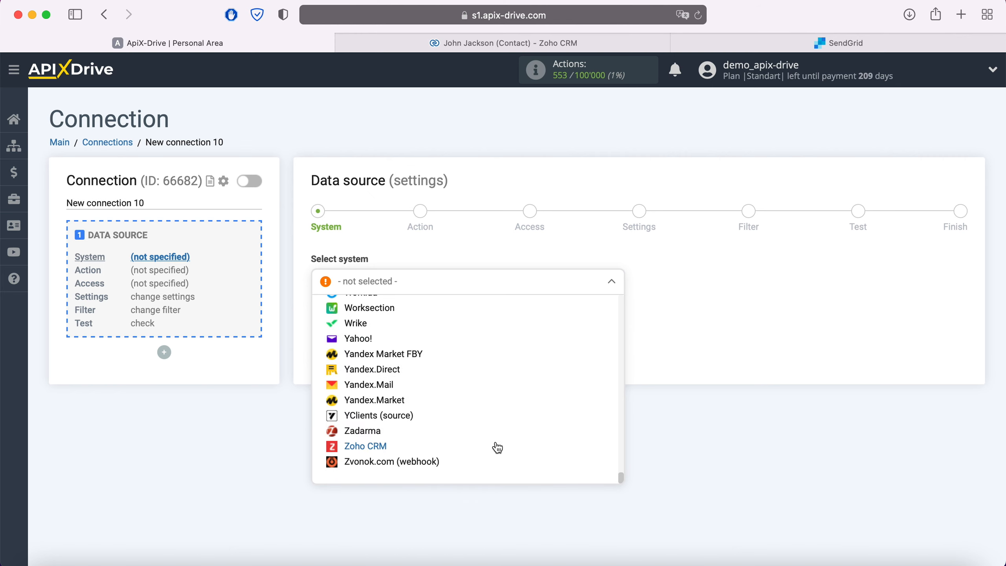
left_click(380, 442)
left_click(395, 321)
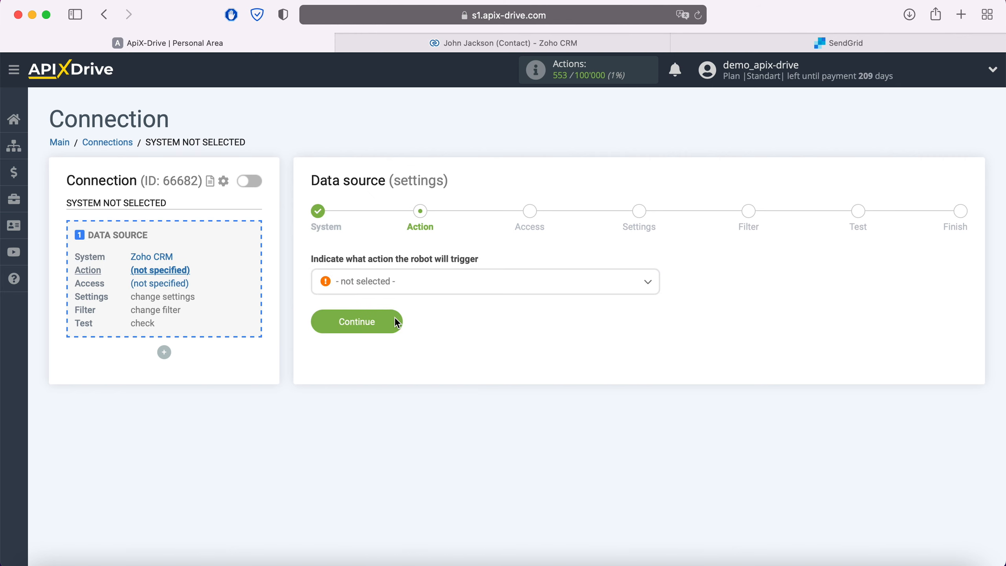
Set the Zoho CRM action to Get Contacts (new).
left_click(409, 284)
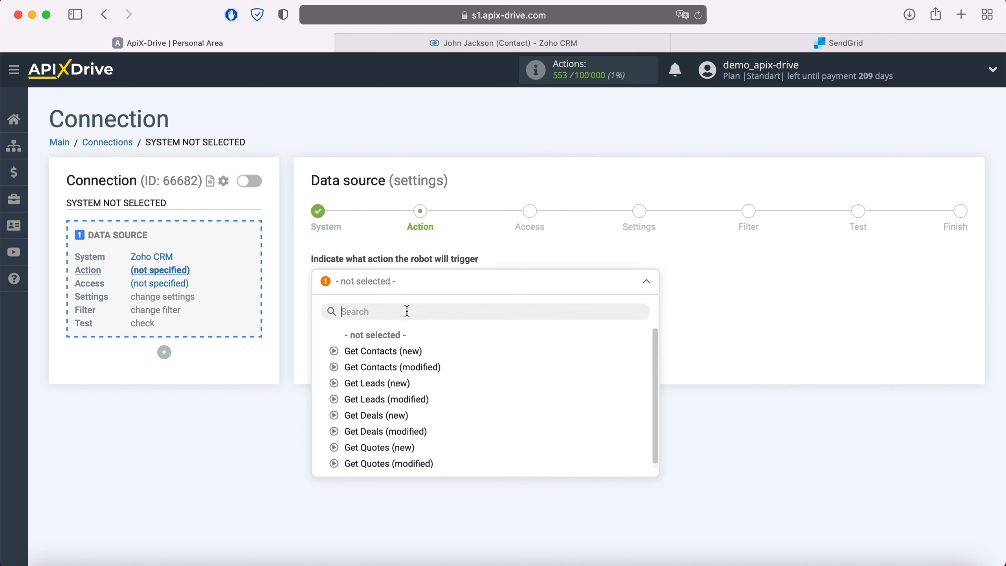
left_click(404, 351)
left_click(395, 321)
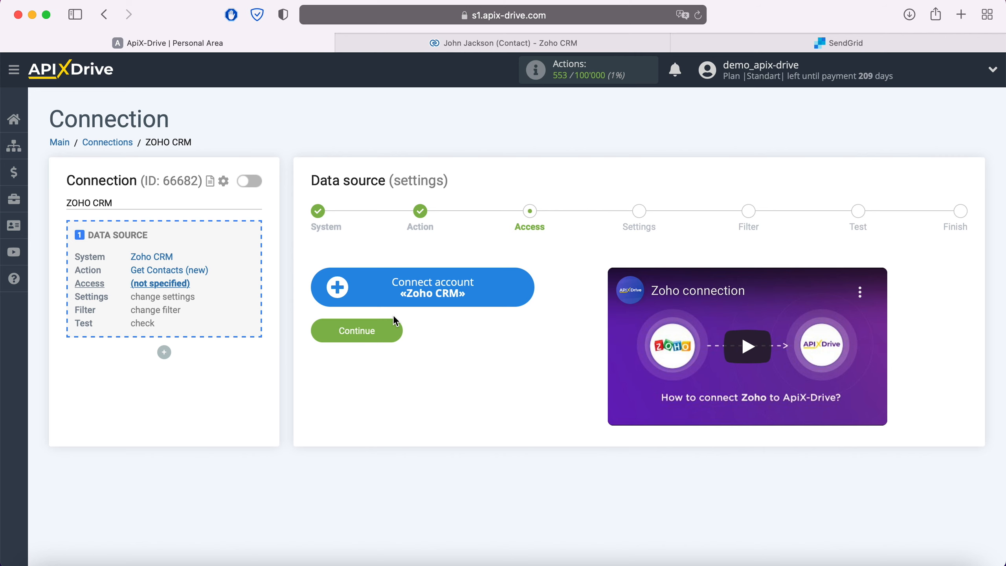
Sign in to Zoho with the account e-mail and password, then accept ApiX Drive's access to Zoho CRM.
left_click(523, 293)
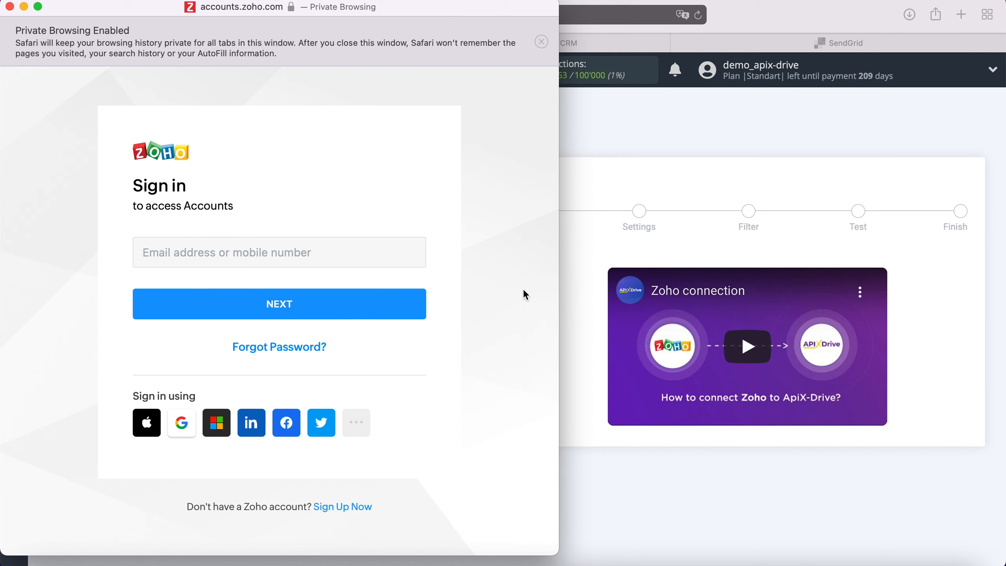
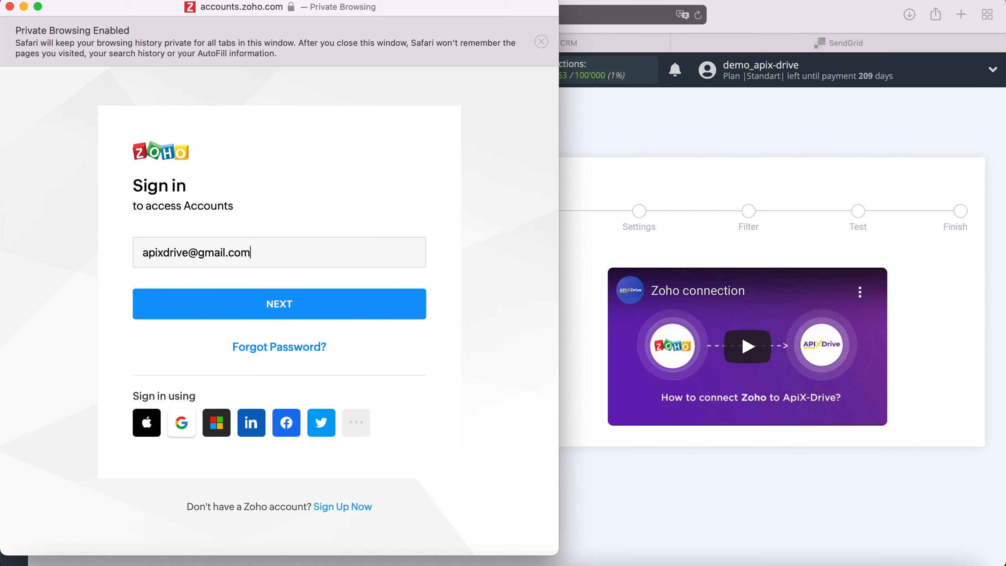
left_click(390, 312)
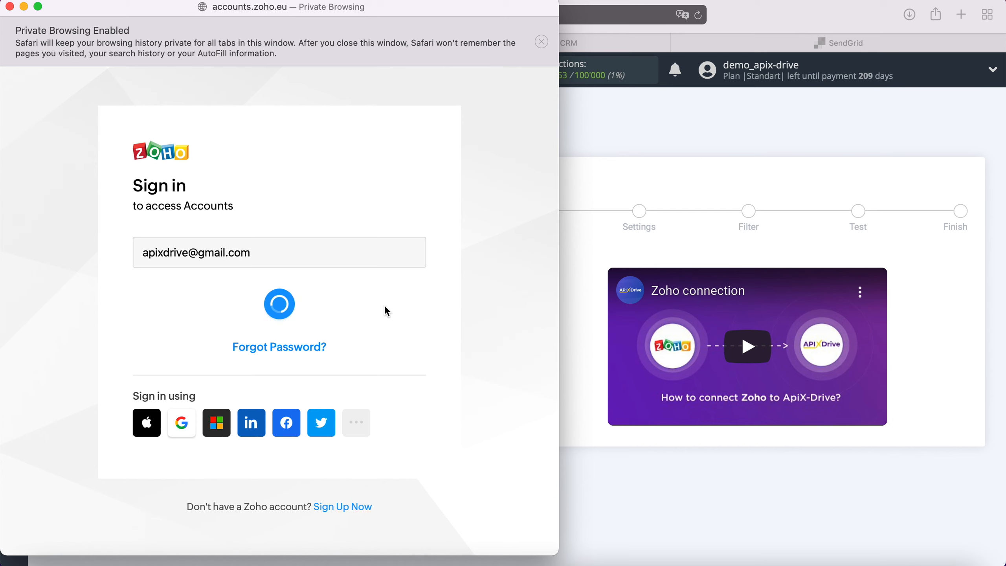
type("•••••••••••••")
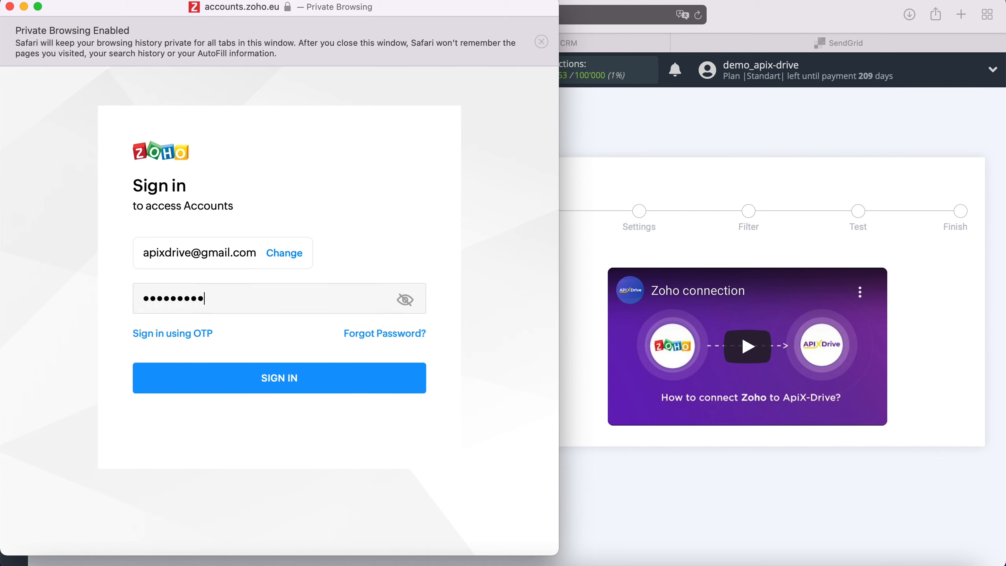
left_click(303, 372)
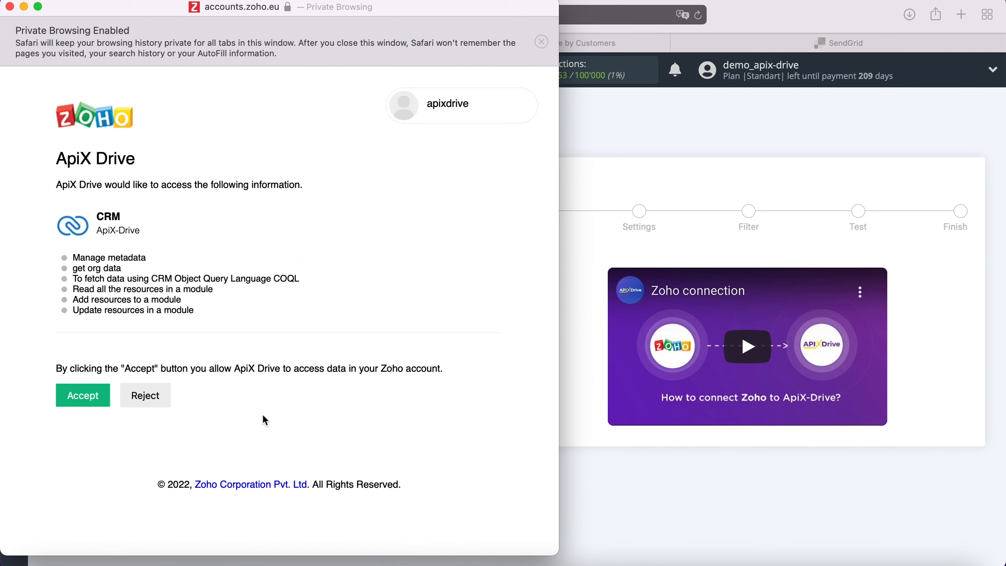
left_click(101, 399)
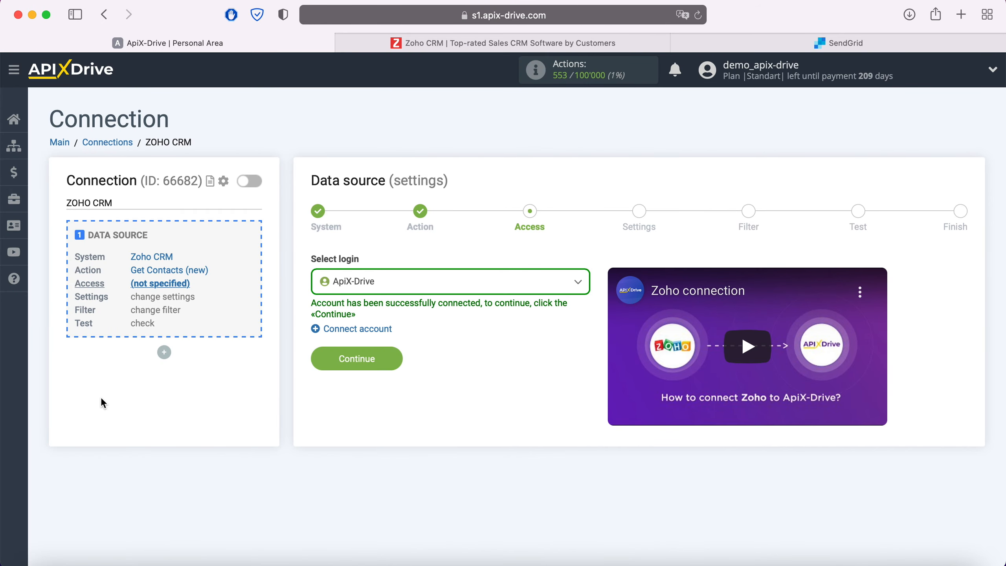
Choose the ApiX-Drive Zoho login and continue past Settings and Filter without changes.
left_click(428, 286)
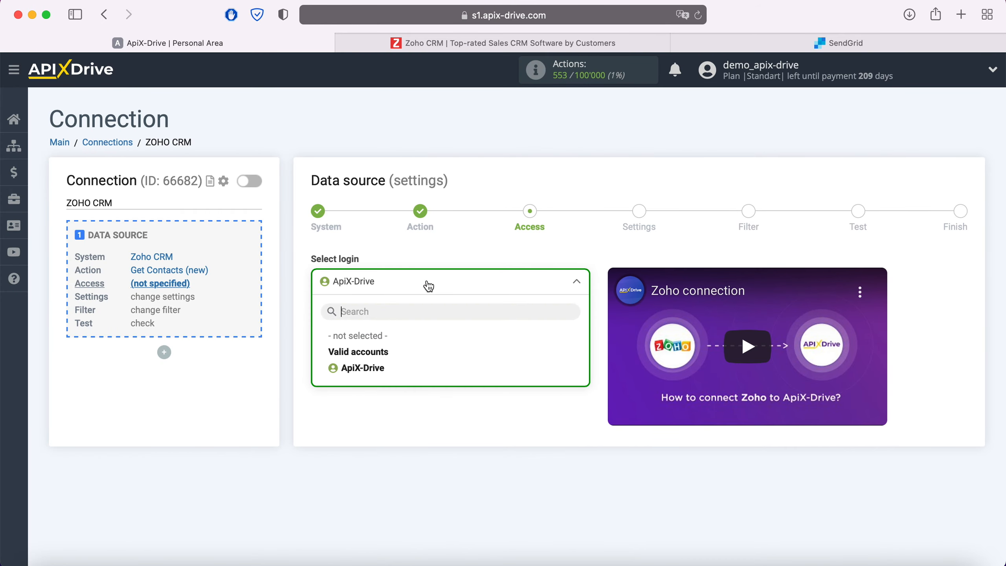
left_click(380, 367)
left_click(390, 363)
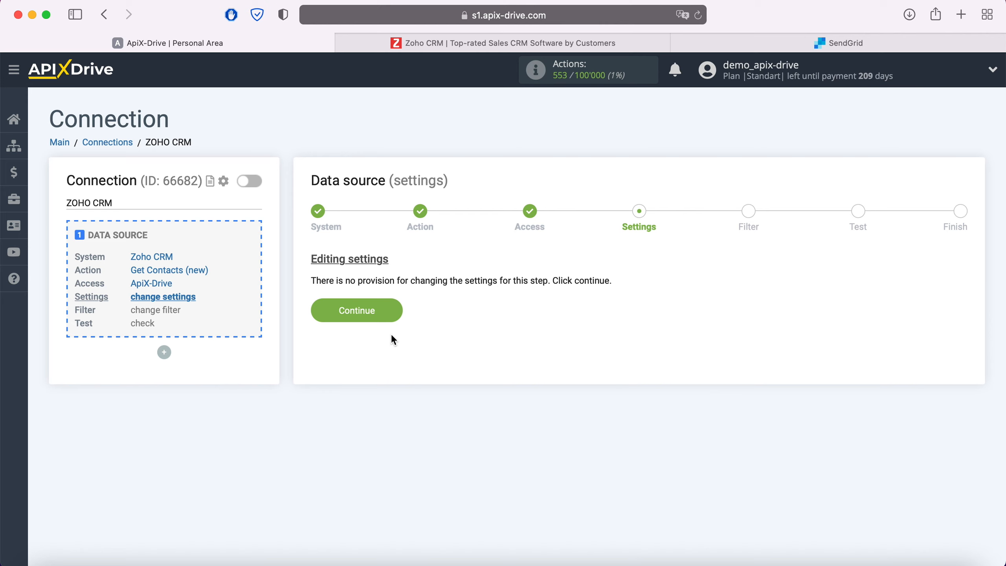
left_click(397, 311)
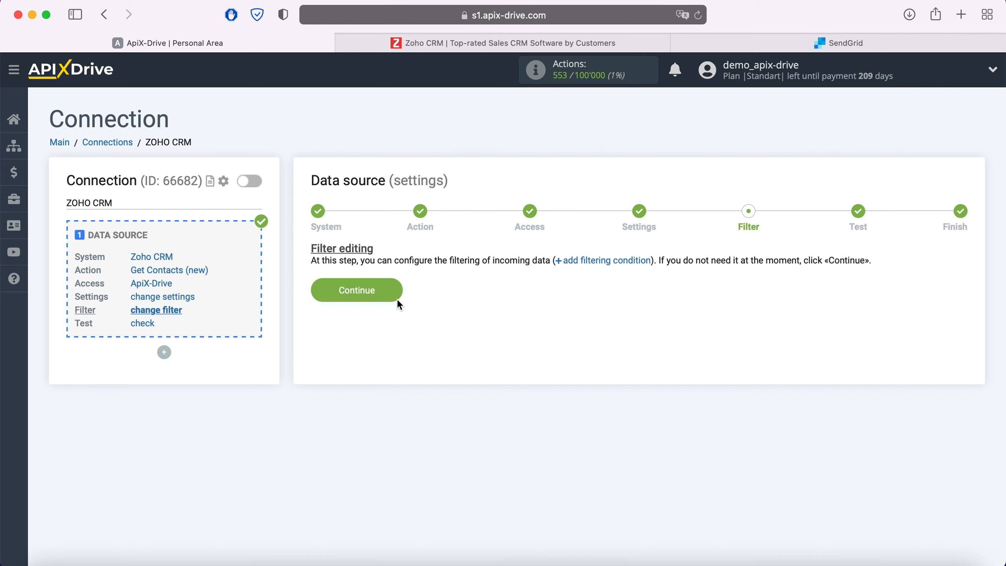
left_click(396, 298)
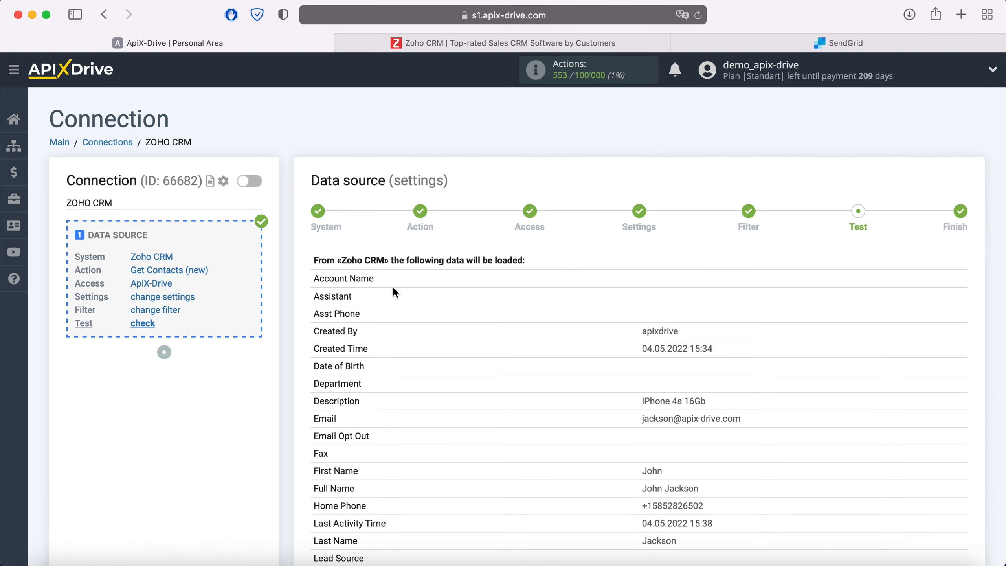
Review the Zoho CRM contact fields in the Test table and finish the source setup.
scroll(394, 285, "down", 15)
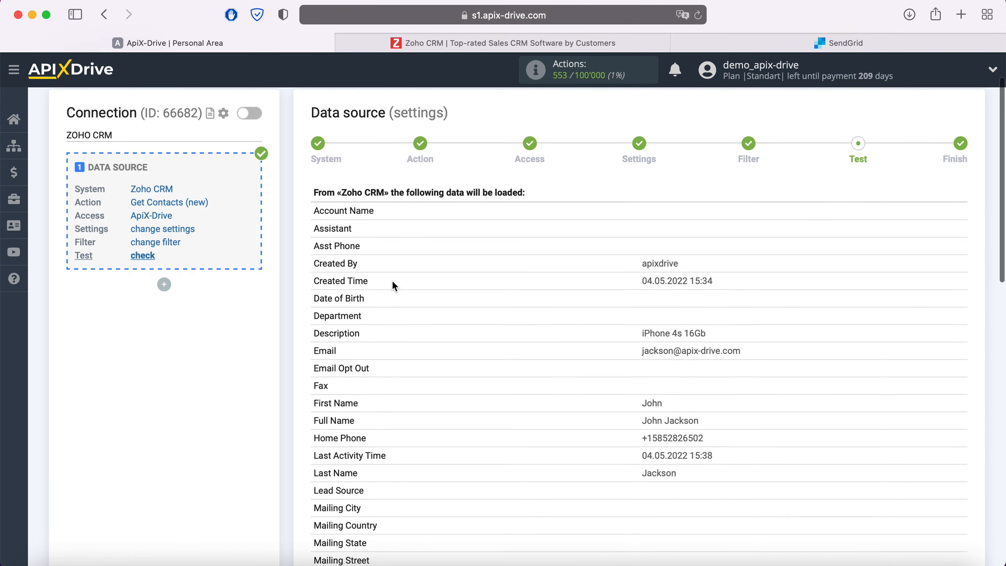
scroll(394, 284, "down", 1)
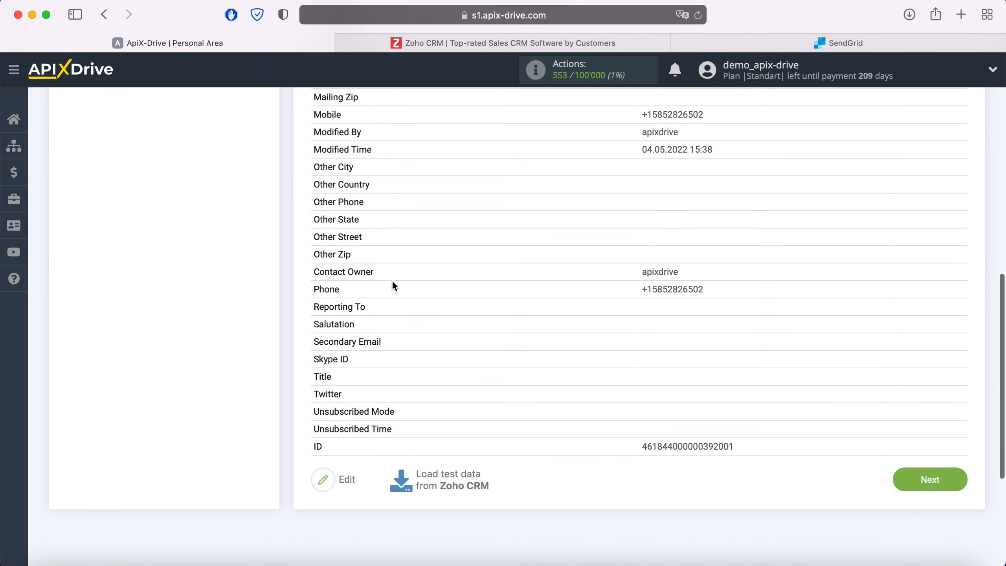
left_click(931, 479)
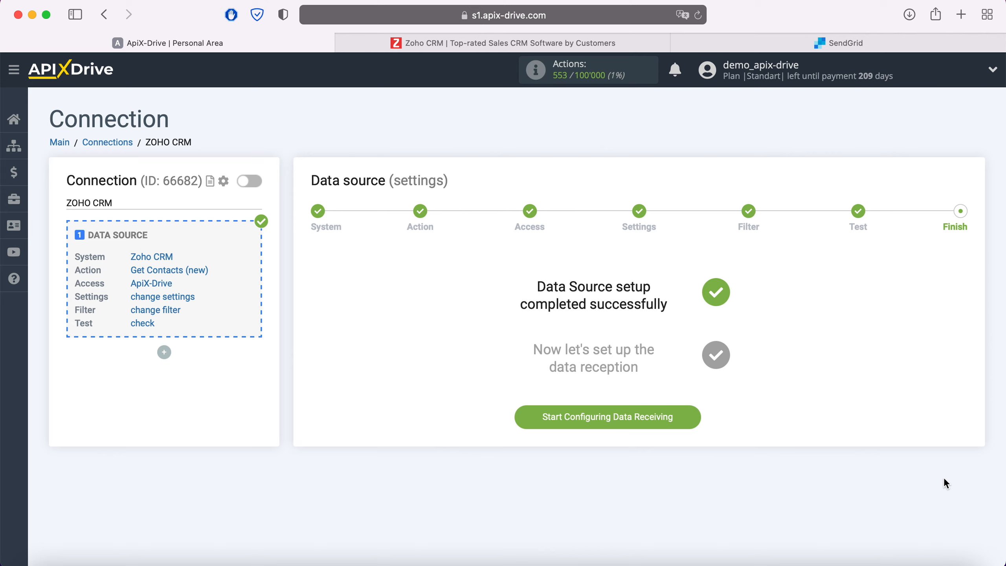
Set SendGrid as the data destination system.
left_click(691, 416)
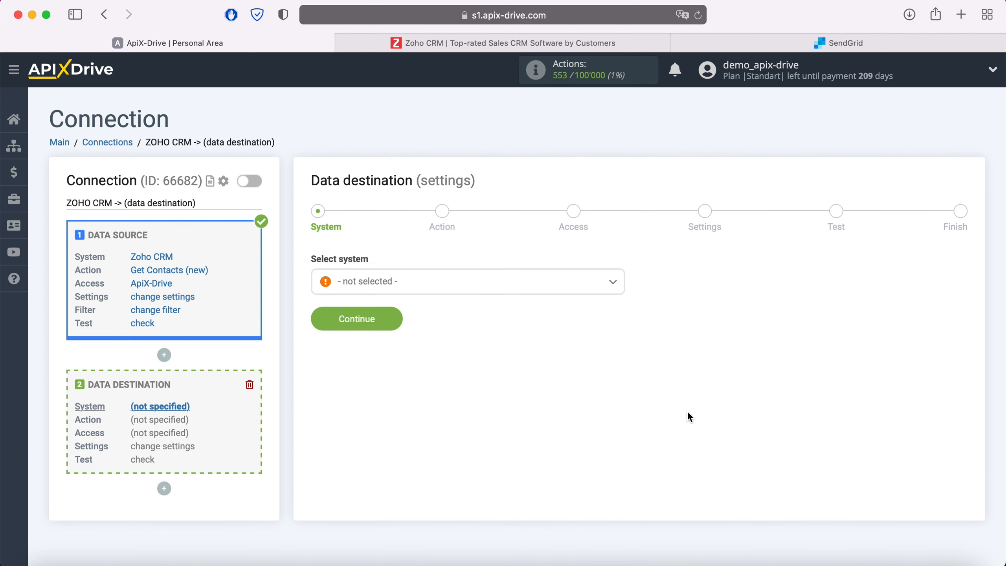
left_click(519, 282)
scroll(513, 385, "down", 10)
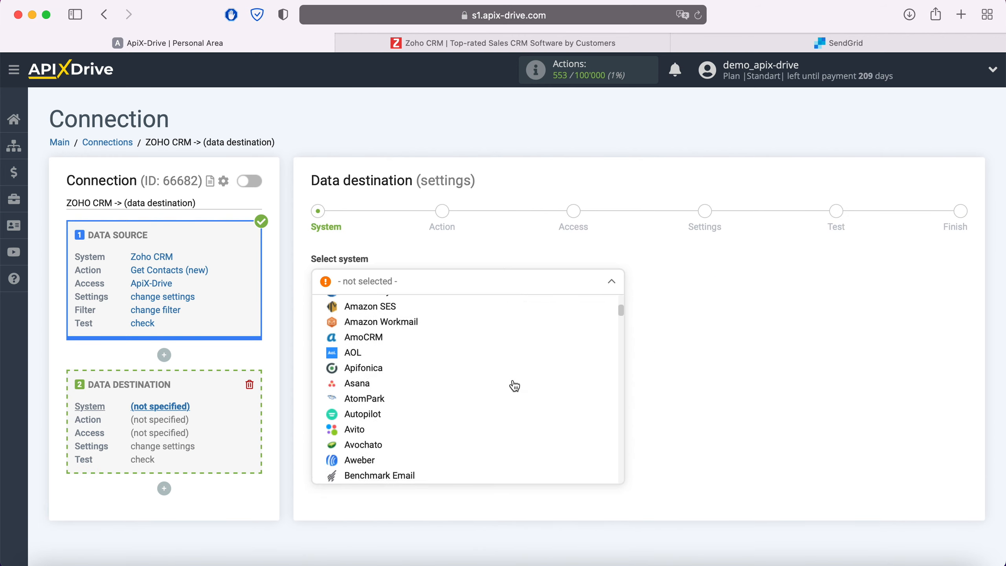
scroll(514, 386, "down", 20)
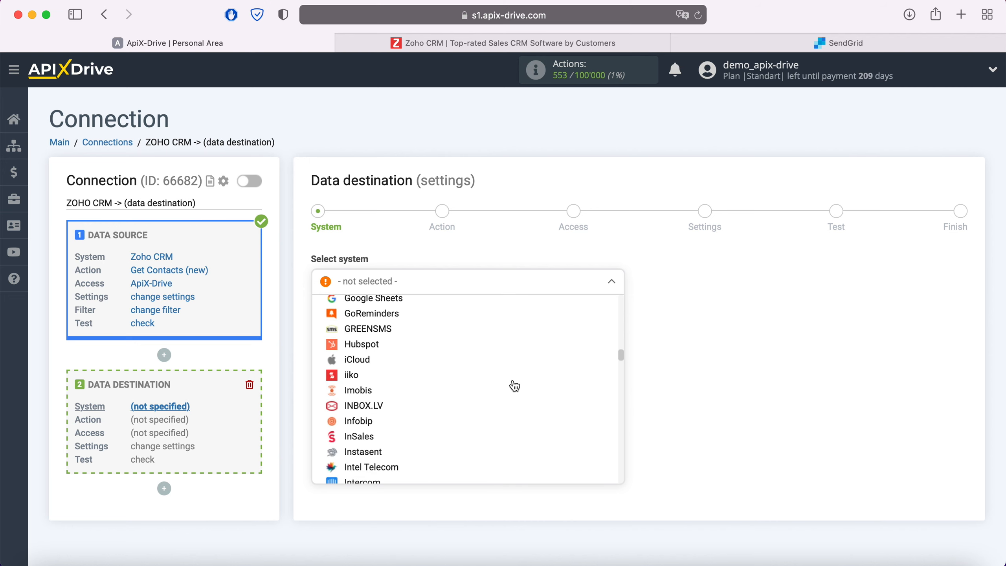
scroll(514, 385, "down", 20)
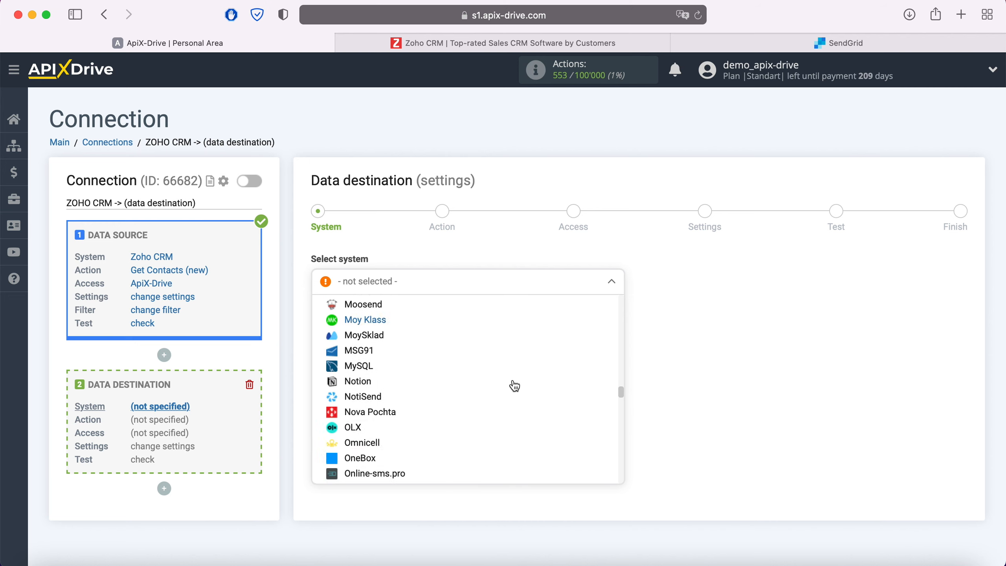
scroll(514, 385, "down", 15)
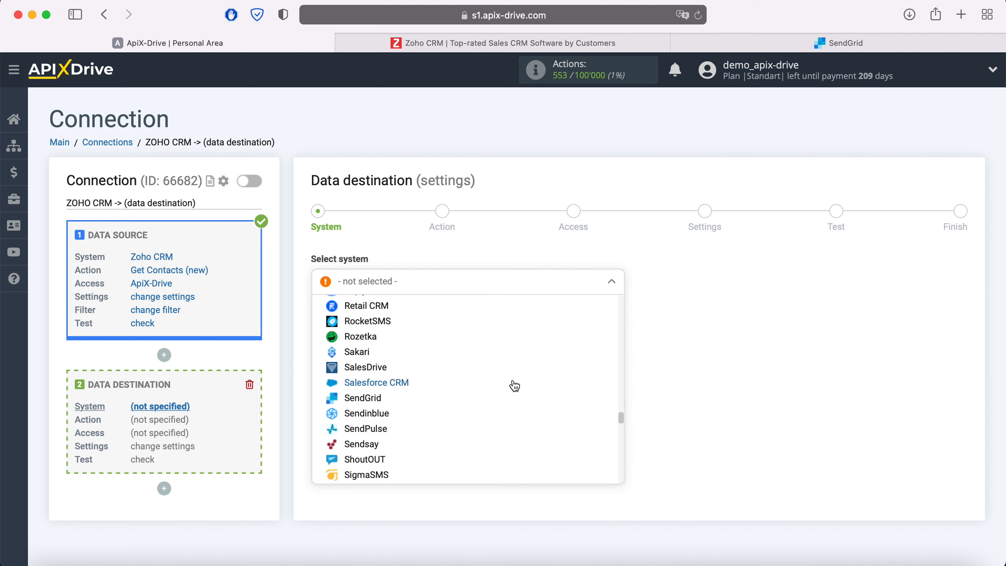
left_click(373, 405)
left_click(395, 318)
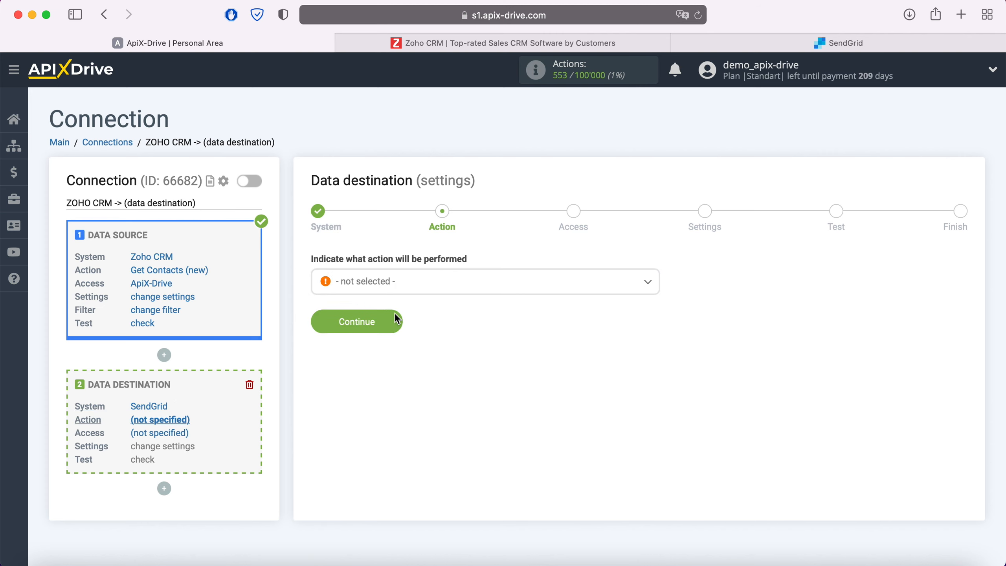
Choose Add Contacts as the SendGrid action.
left_click(407, 288)
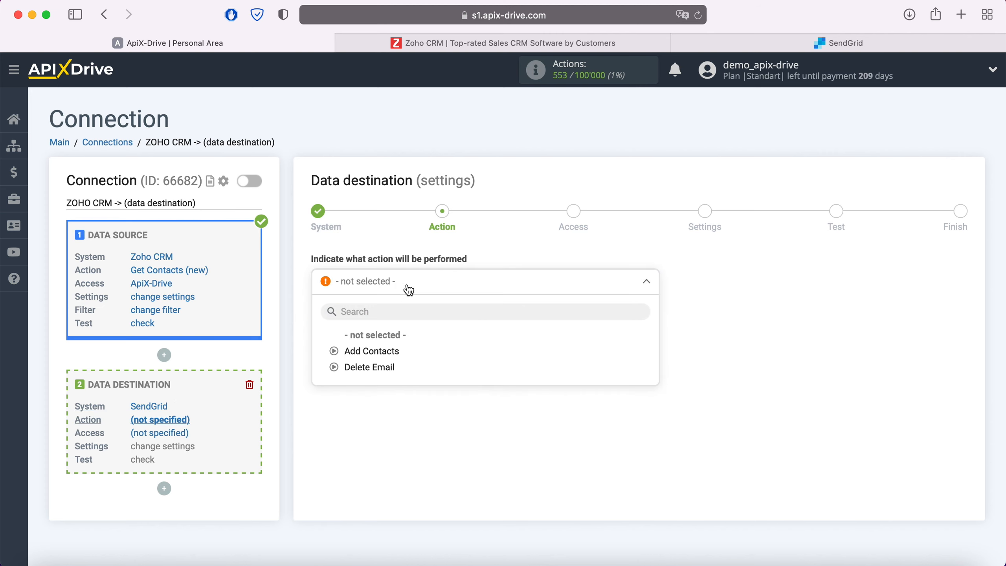
left_click(388, 352)
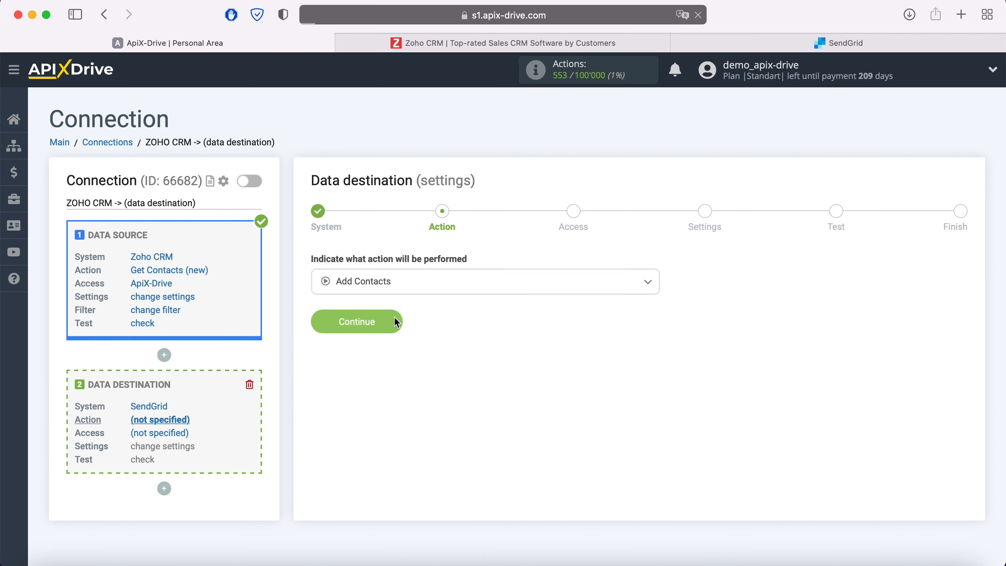
left_click(394, 316)
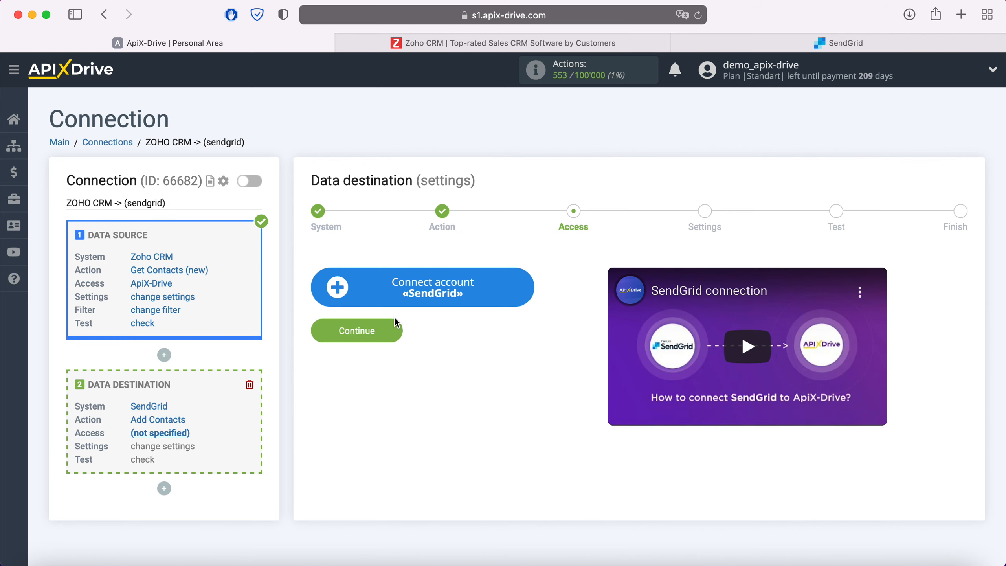
Open the SendGrid integration setup form, then go to the SendGrid dashboard.
left_click(526, 285)
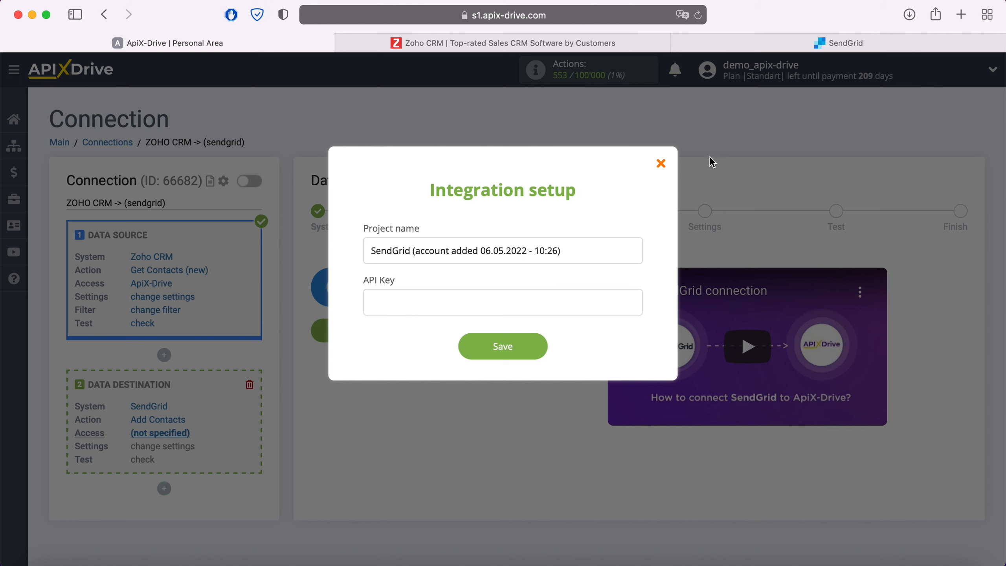
left_click(819, 47)
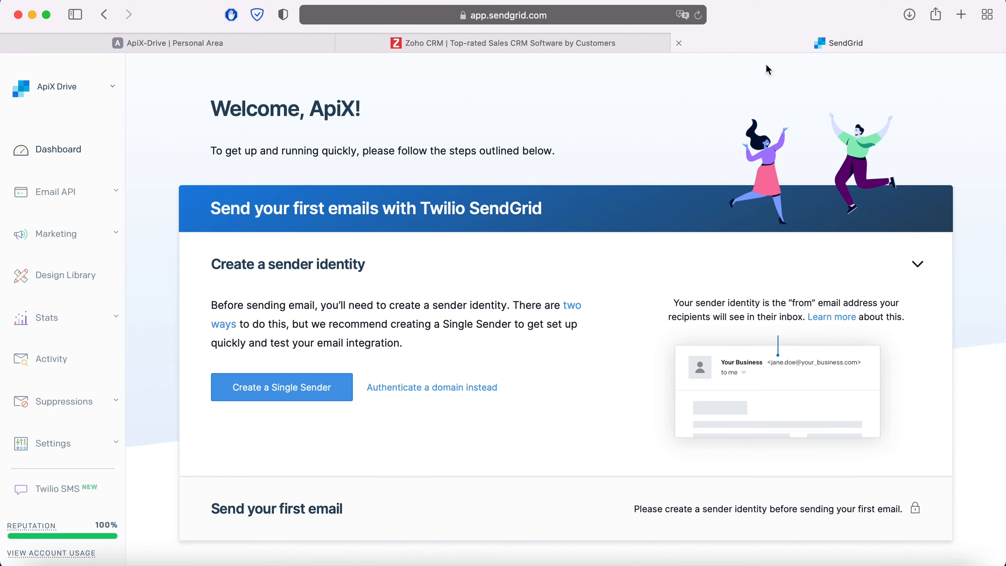
Create a new SendGrid API key named 'ApiX-Drive' under Settings > API Keys.
left_click(88, 453)
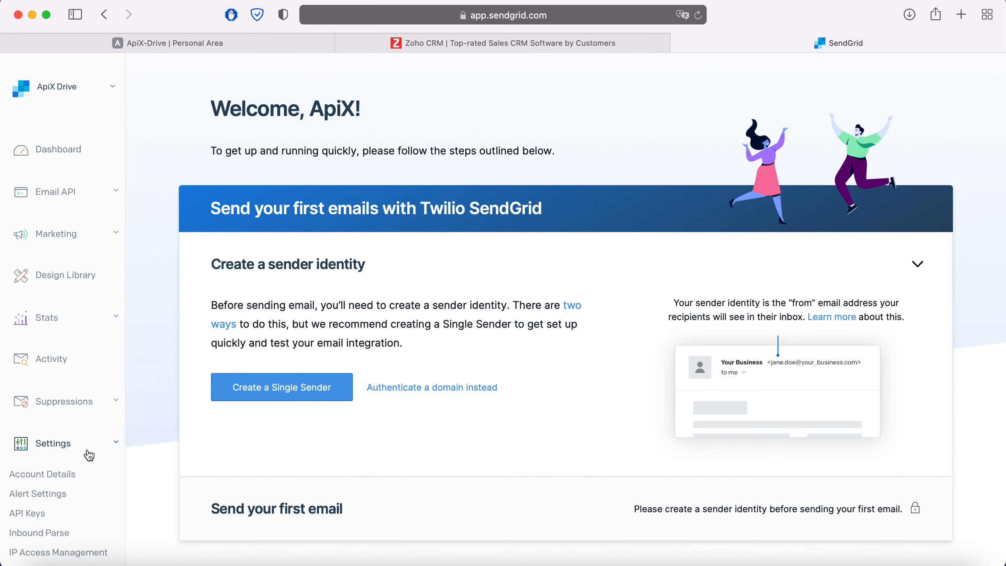
left_click(40, 516)
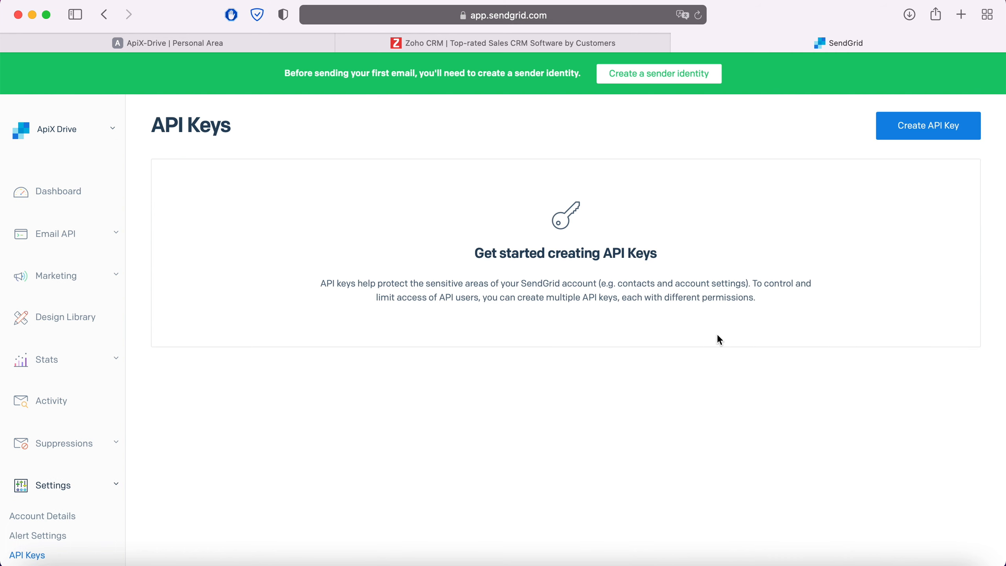
left_click(952, 140)
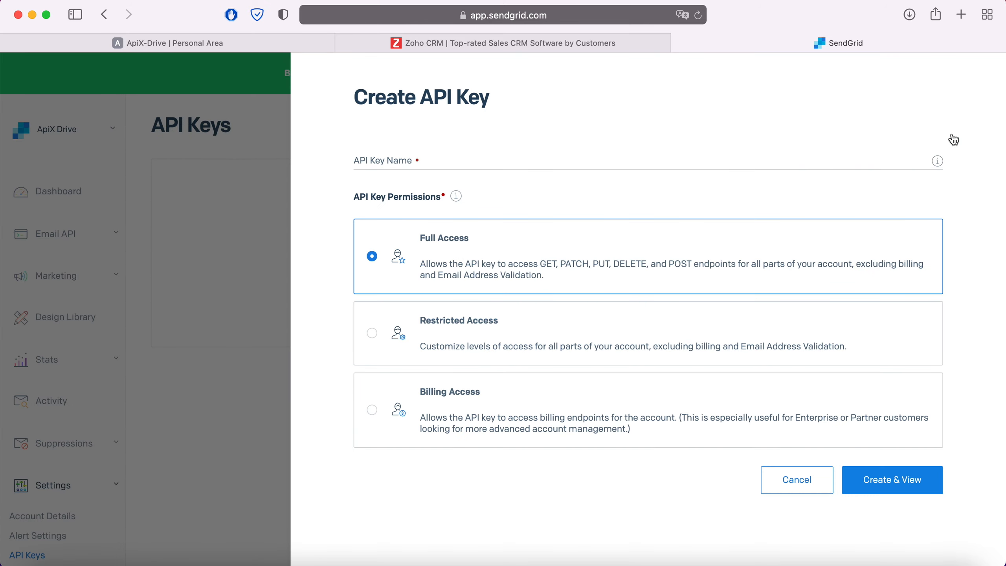
left_click(480, 157)
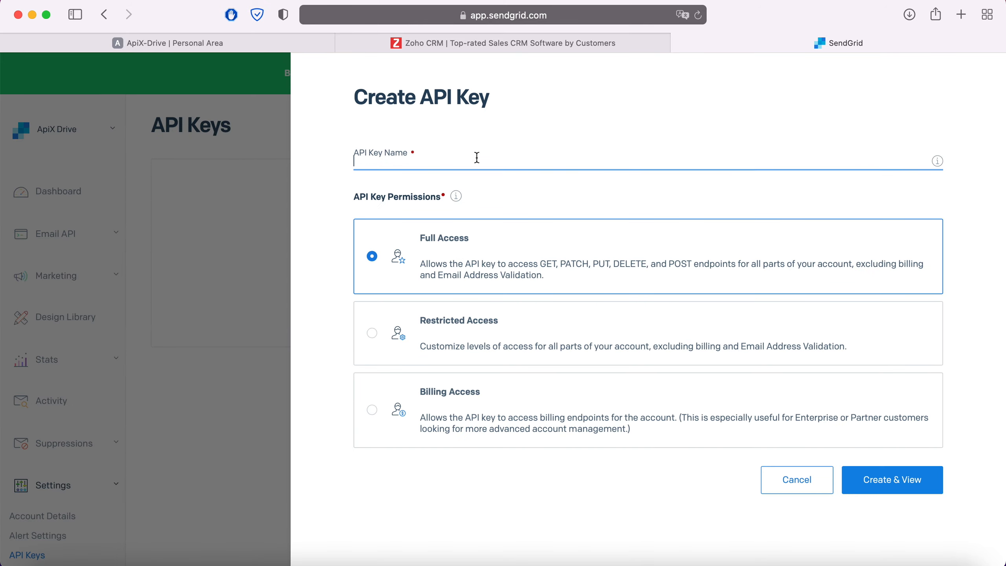
type("ApiX-Drive")
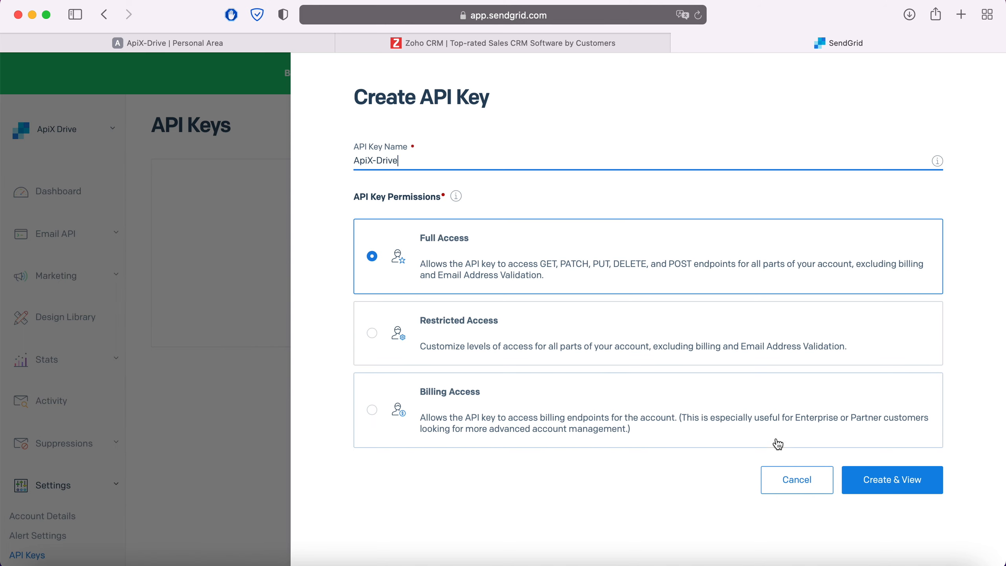
left_click(881, 487)
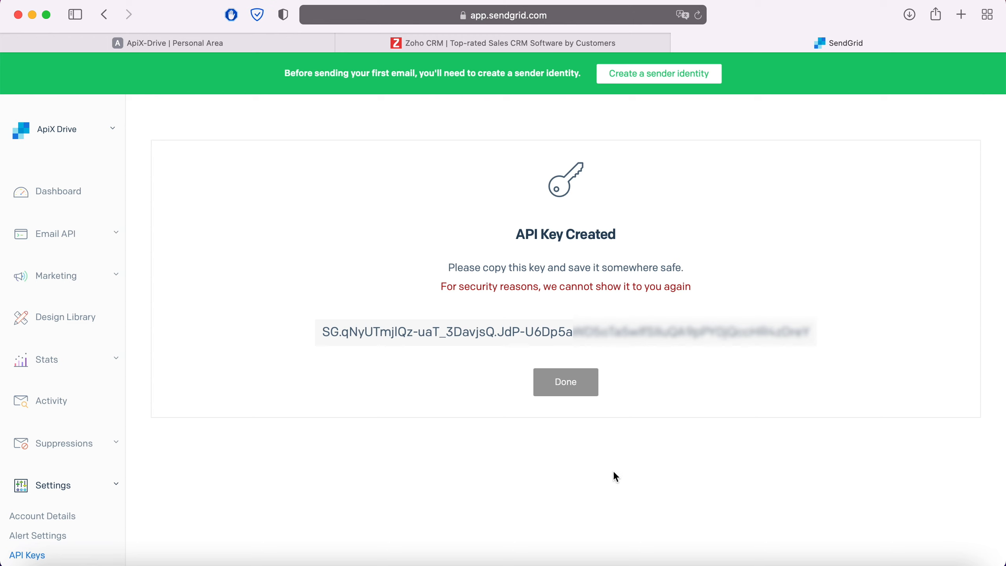
Copy the newly generated API key.
left_click_drag(321, 332, 821, 332)
right_click(760, 332)
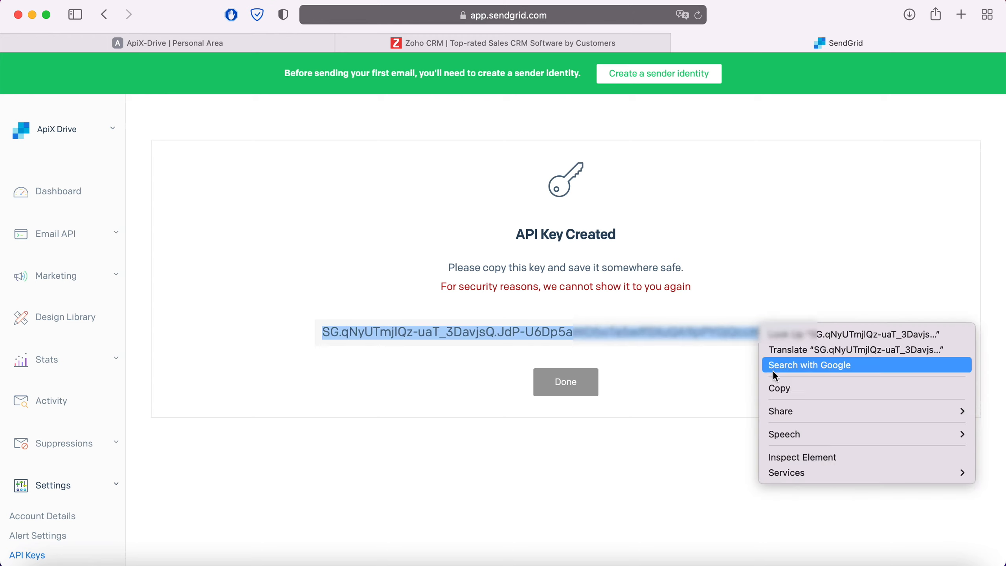
left_click(782, 388)
Paste the copied key into ApiX-Drive's API Key field and save the SendGrid account.
left_click(207, 45)
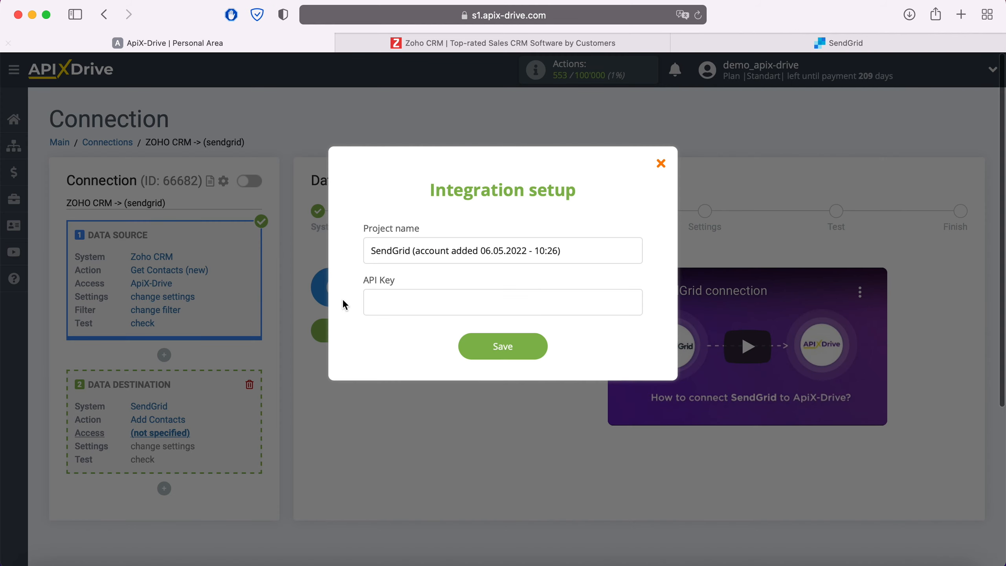
right_click(397, 307)
left_click(417, 346)
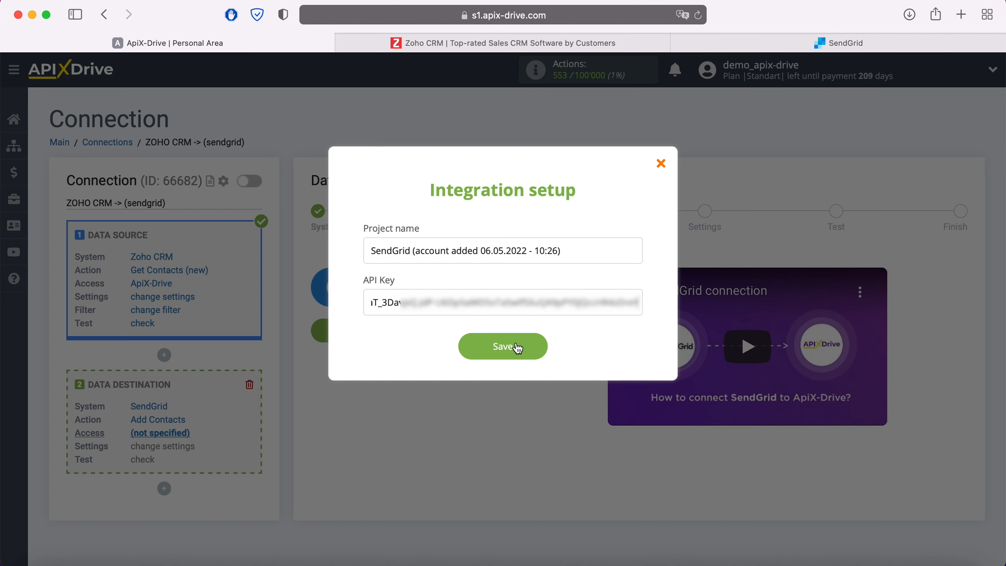
left_click(537, 345)
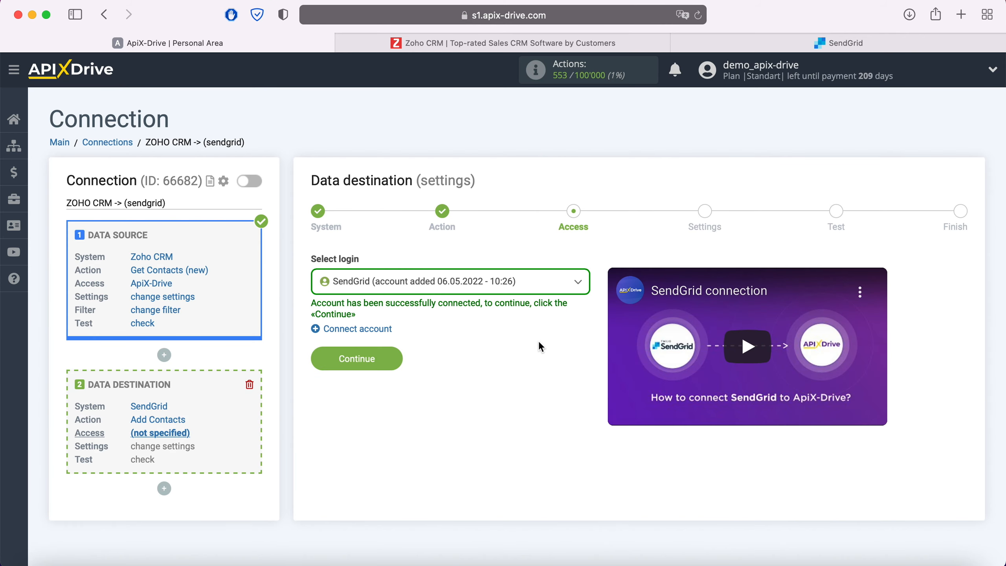
Select the connected SendGrid account as the login and continue to Settings.
left_click(541, 286)
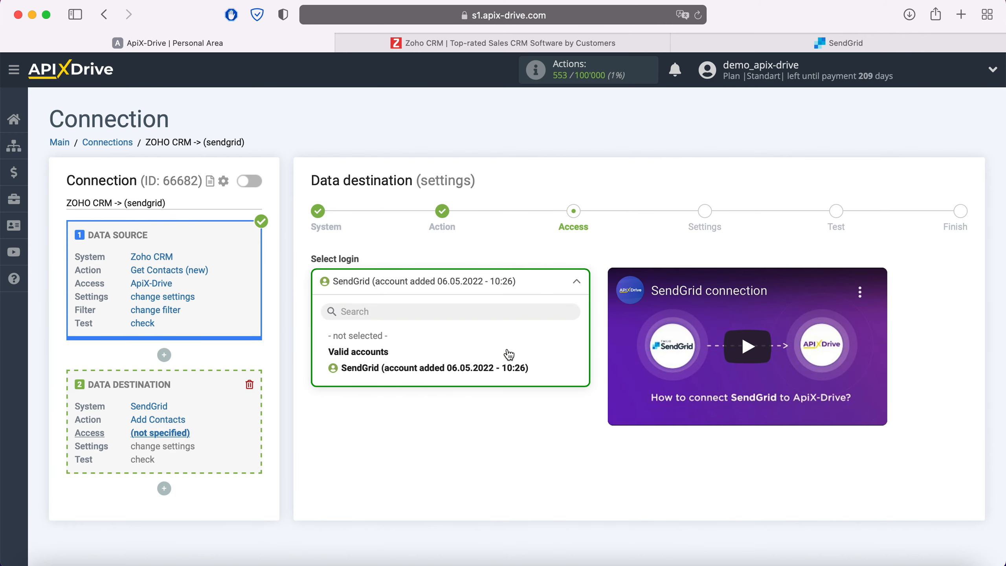
left_click(504, 368)
left_click(396, 359)
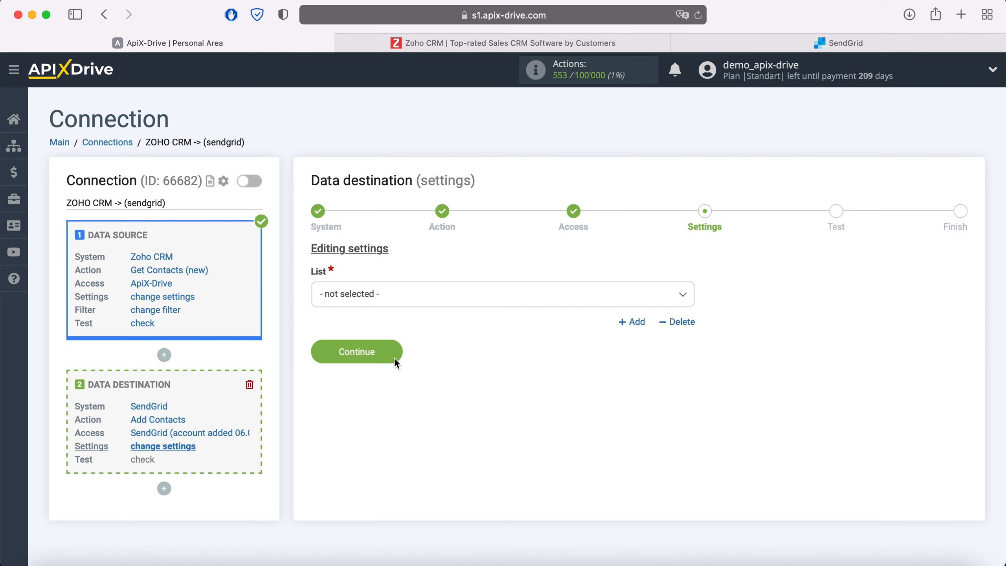
Pick the ApiX-Drive contact list and map E-mail to the Zoho Email variable.
left_click(402, 296)
left_click(374, 363)
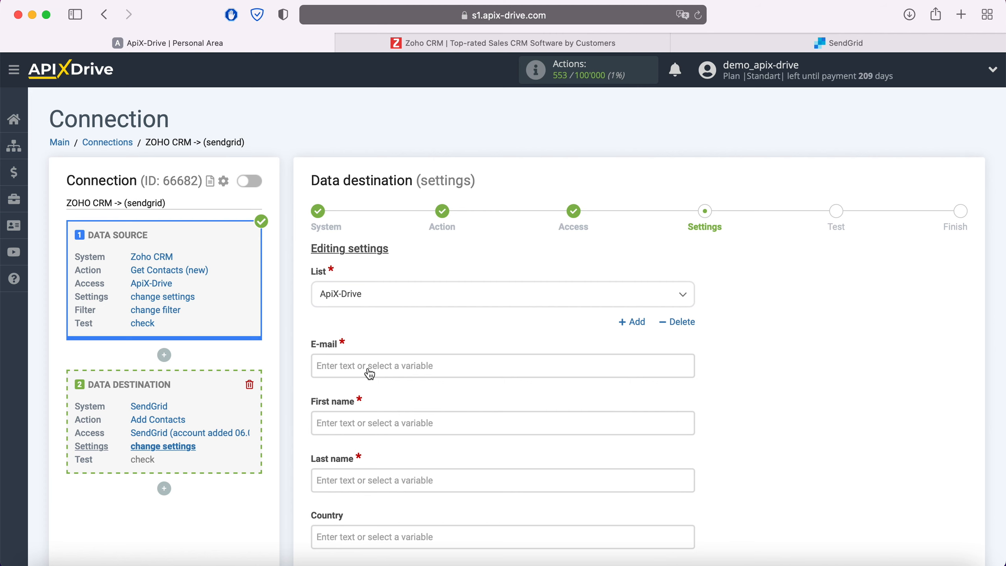
left_click(369, 366)
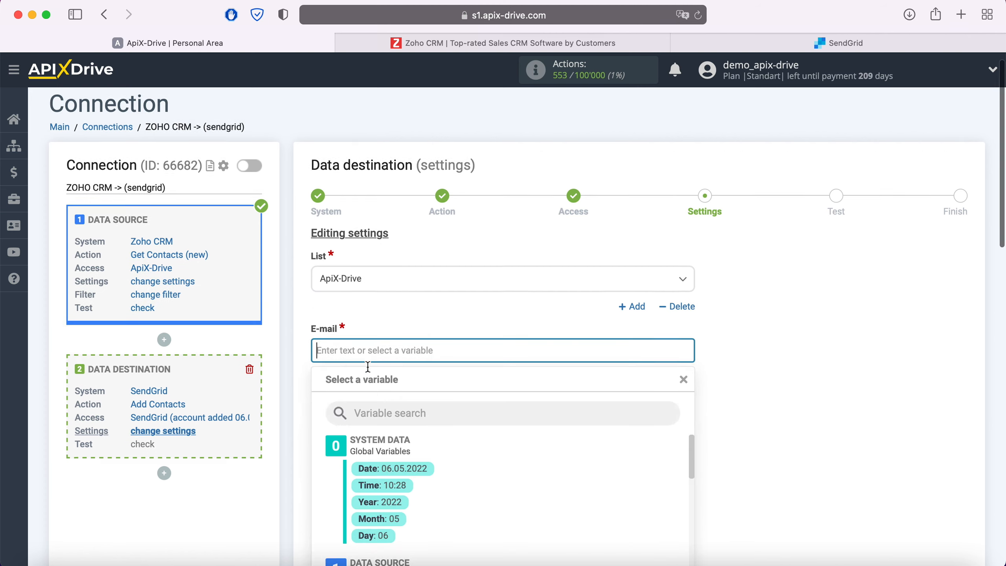
scroll(520, 322, "down", 5)
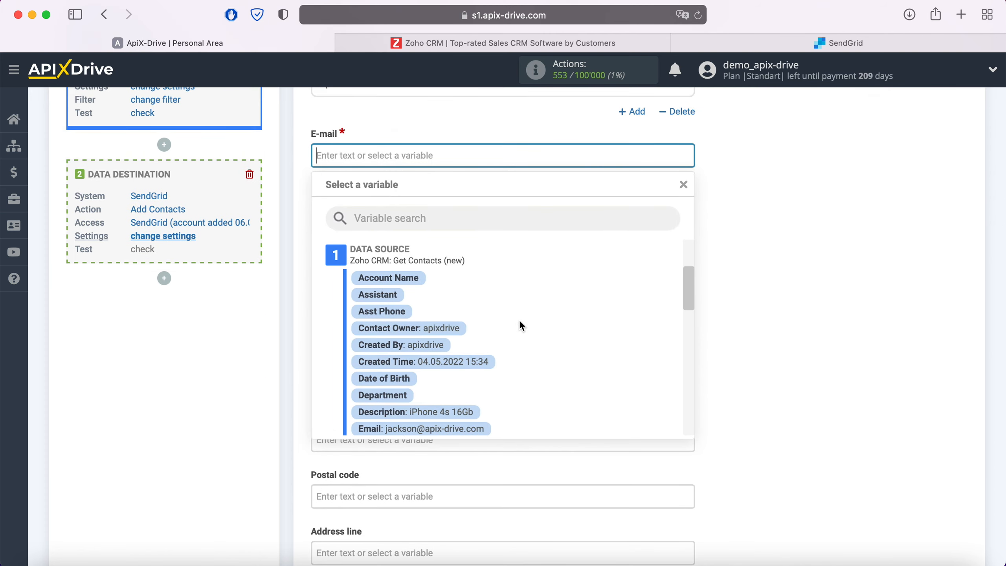
left_click(482, 387)
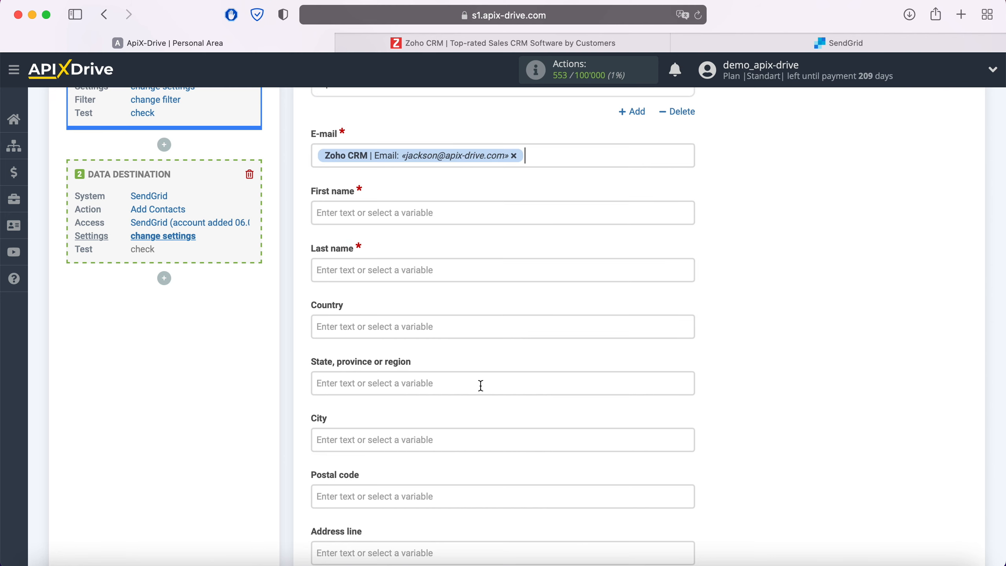
Map First name and Last name to the Zoho First Name and Last Name variables.
left_click(406, 216)
scroll(544, 319, "down", 6)
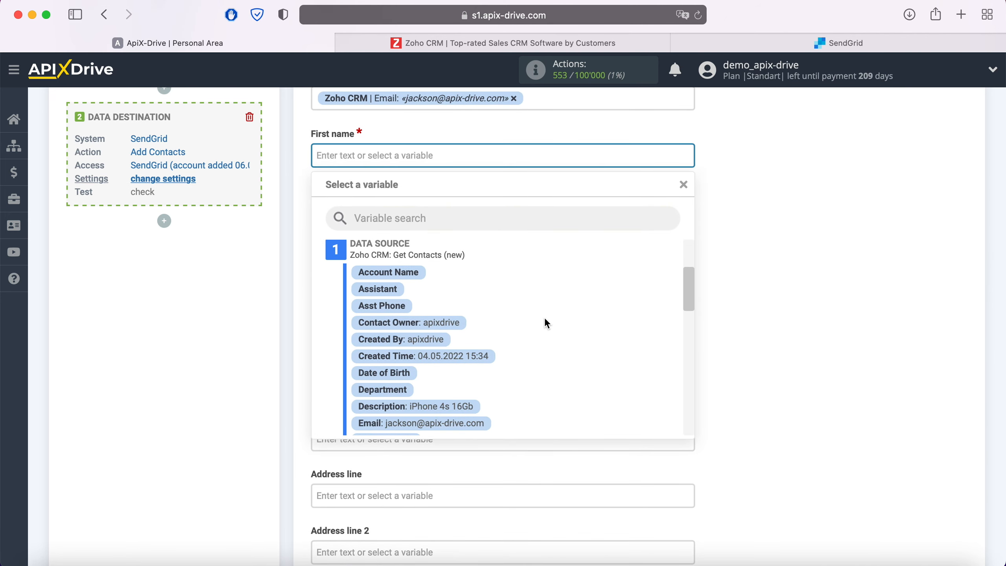
left_click(412, 336)
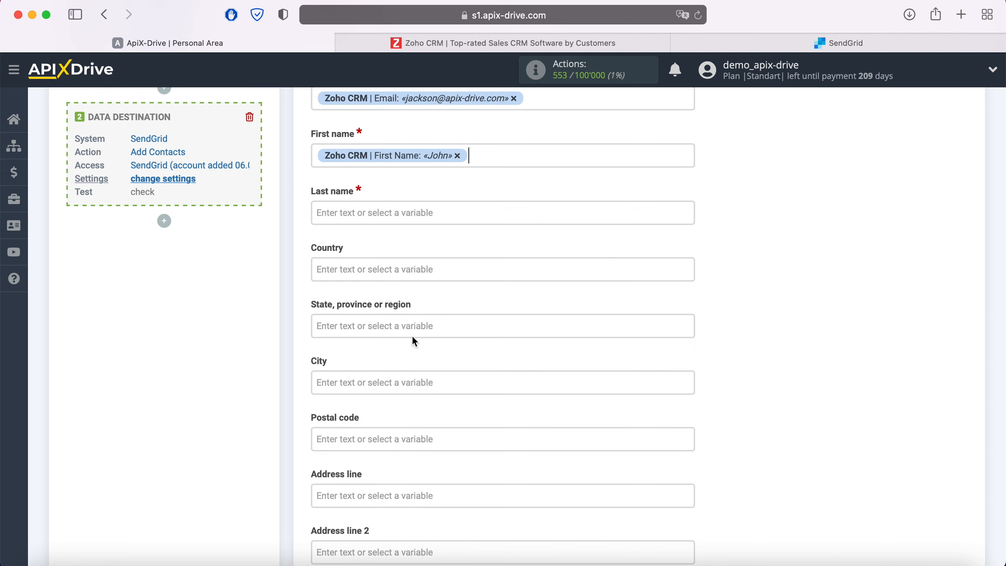
left_click(399, 210)
scroll(539, 334, "down", 5)
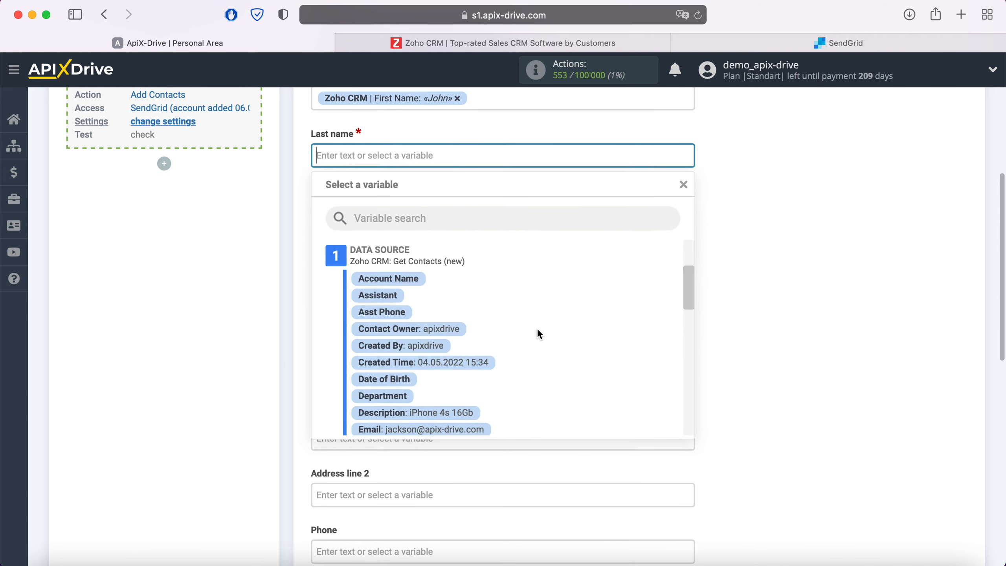
scroll(538, 334, "down", 2)
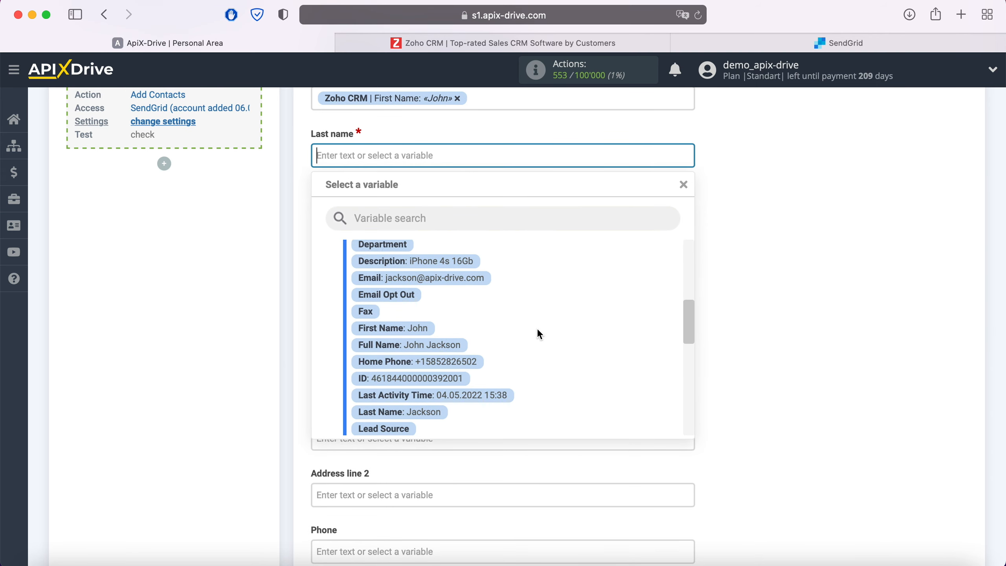
left_click(431, 412)
Map Phone to the Zoho Home Phone variable and save the mapping.
scroll(441, 390, "down", 5)
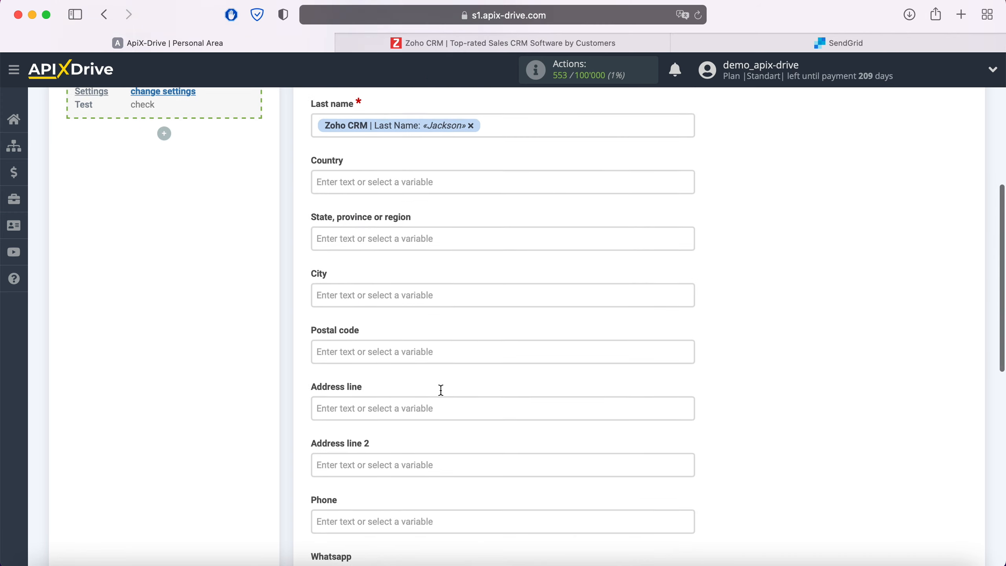
left_click(412, 364)
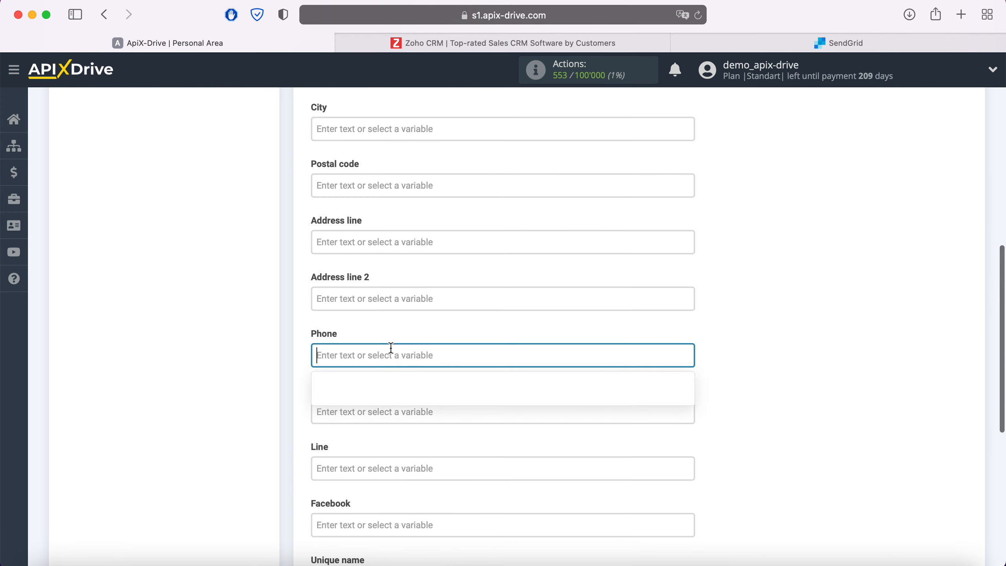
scroll(475, 317, "down", 5)
scroll(560, 288, "down", 10)
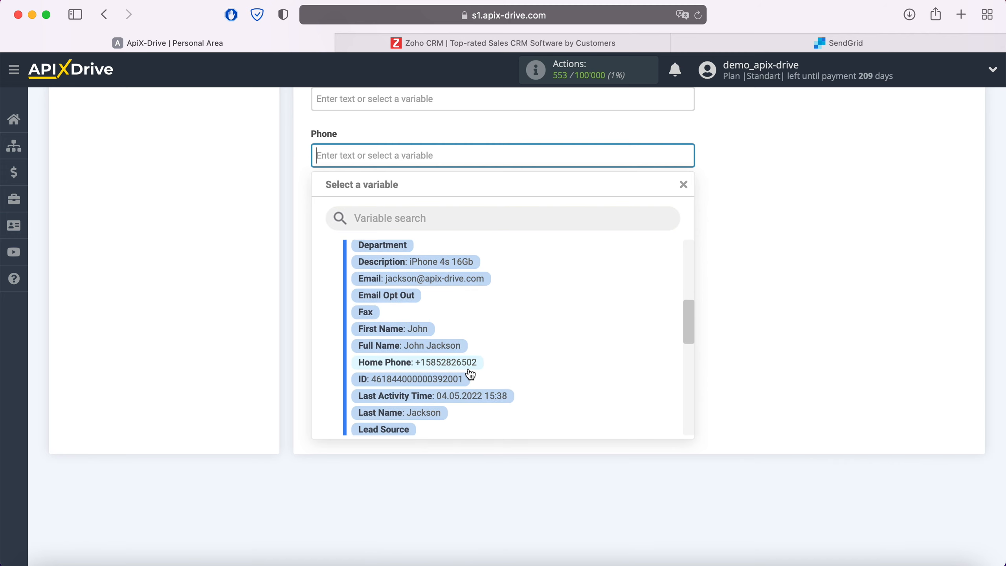
left_click(466, 365)
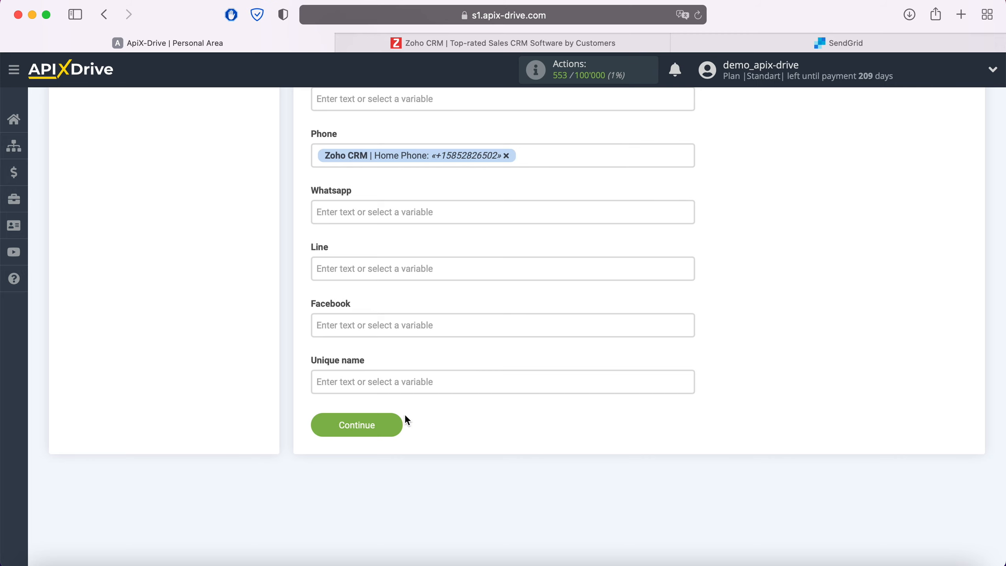
left_click(387, 423)
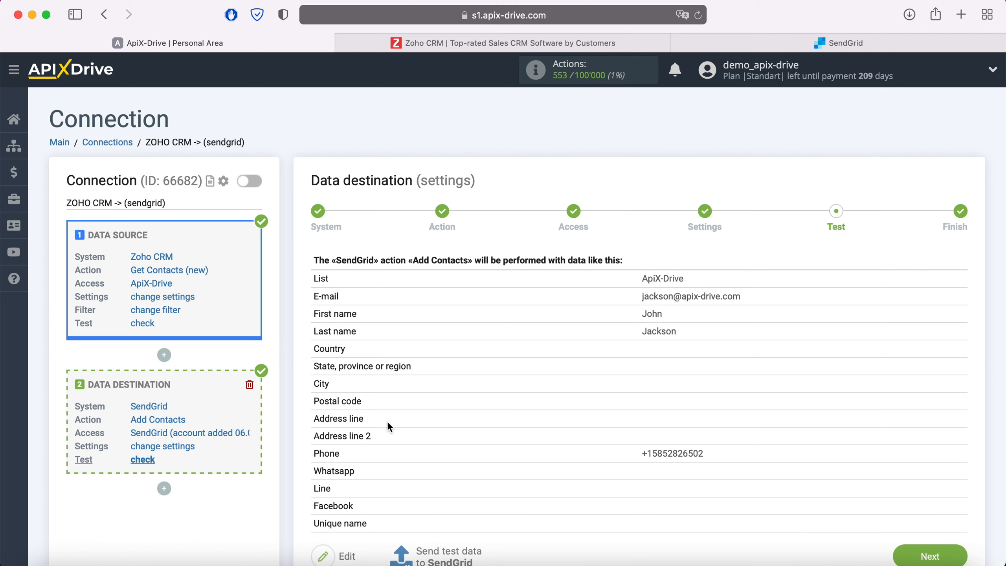
Review the Test data table and send the test contact to SendGrid.
scroll(386, 421, "down", 1)
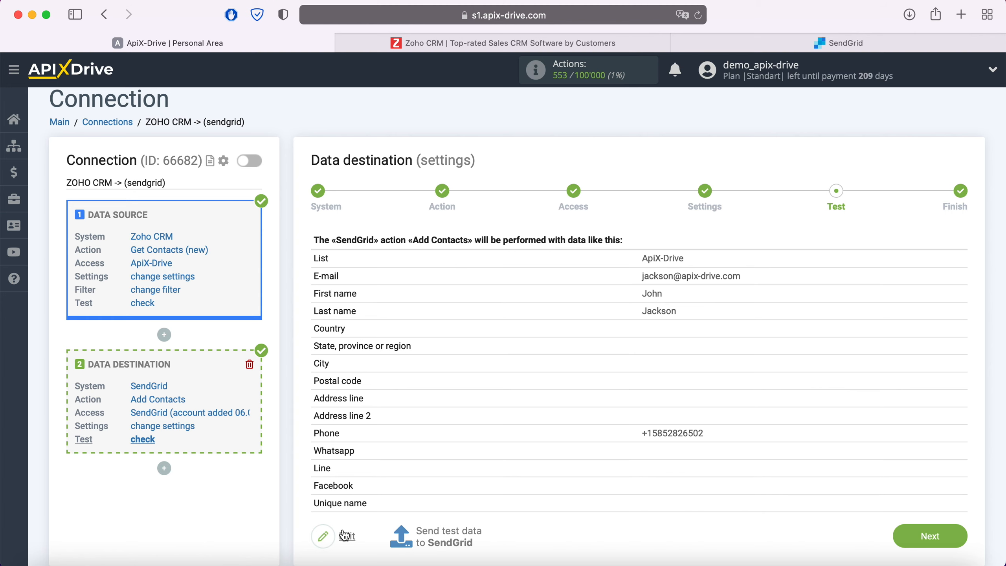
left_click(448, 533)
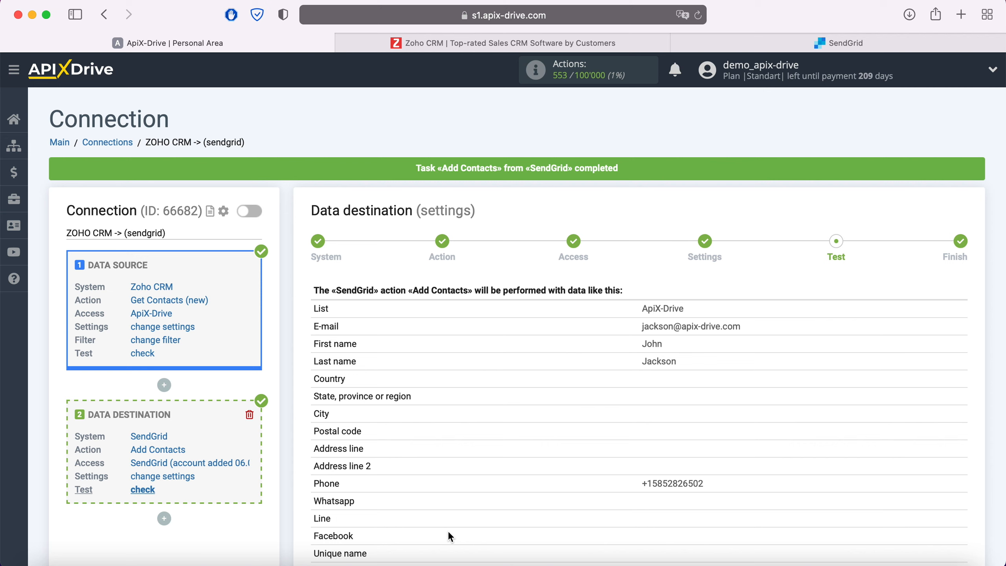
left_click(708, 43)
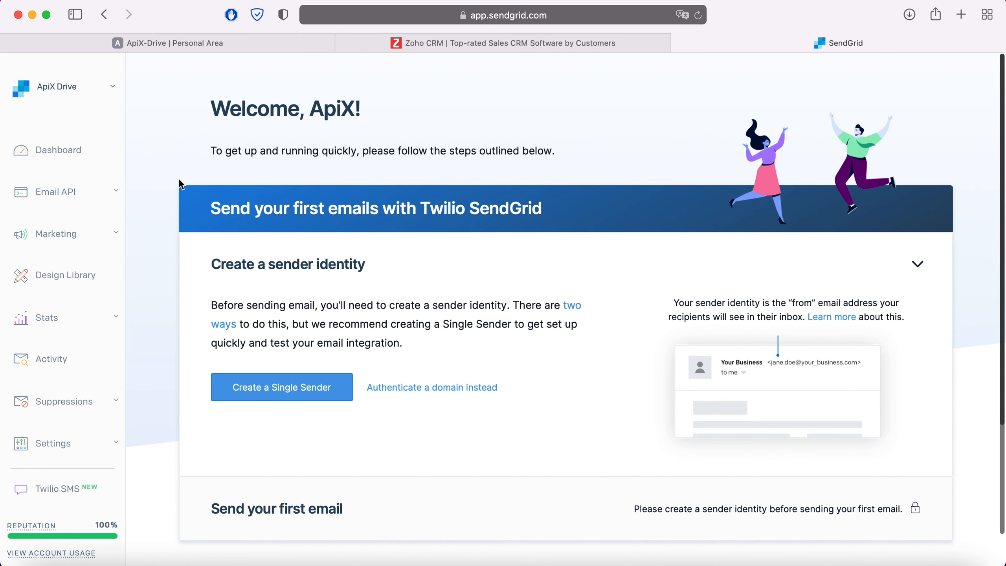
left_click(74, 234)
left_click(40, 303)
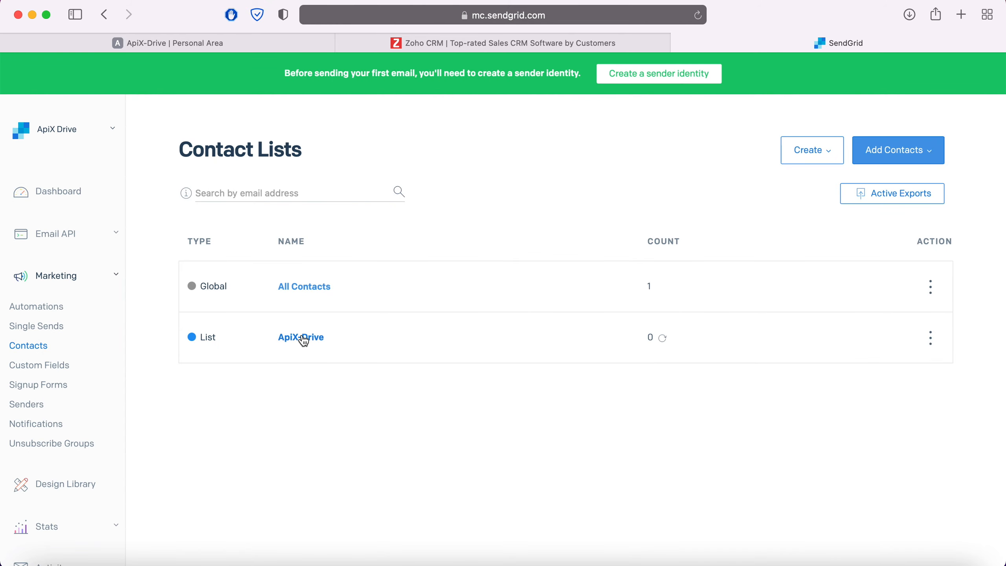
left_click(303, 337)
left_click(263, 308)
scroll(263, 308, "down", 1)
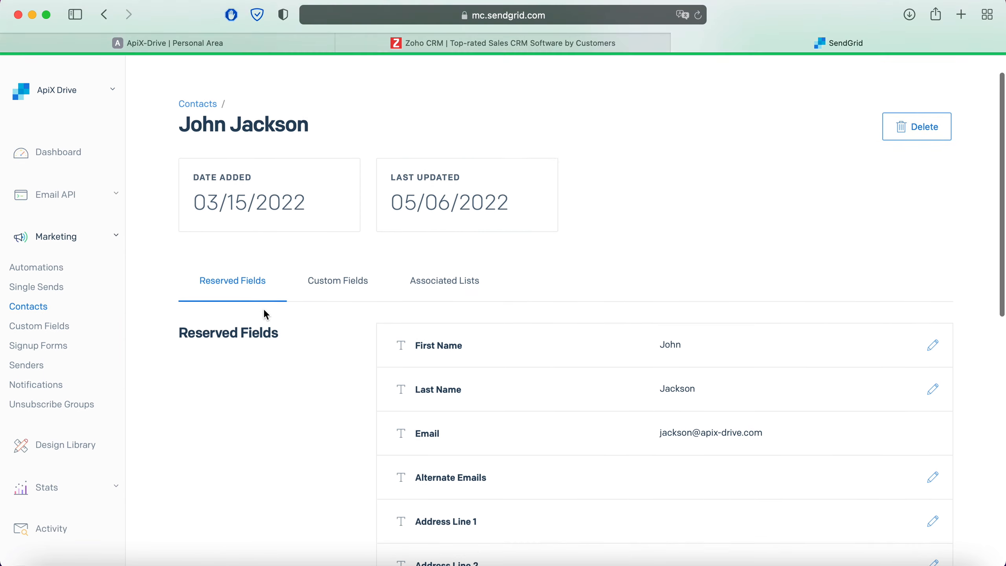
scroll(266, 315, "down", 5)
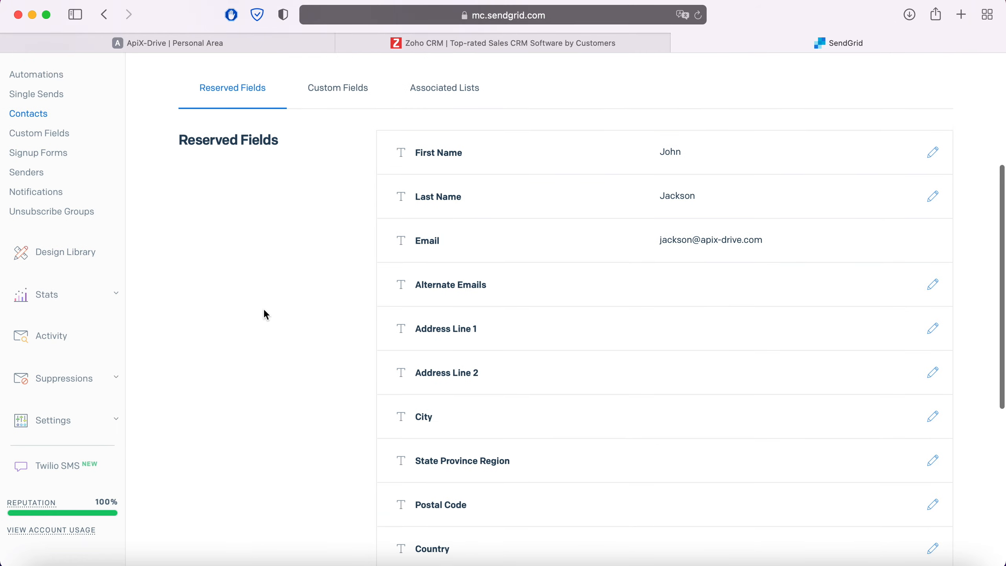
scroll(264, 311, "down", 2)
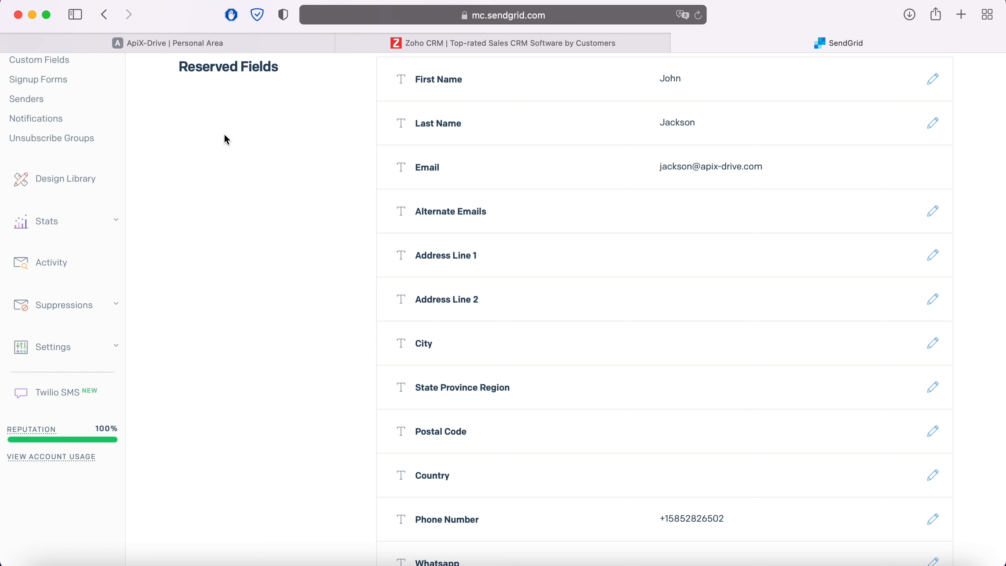
left_click(199, 41)
scroll(802, 393, "down", 1)
scroll(803, 393, "down", 3)
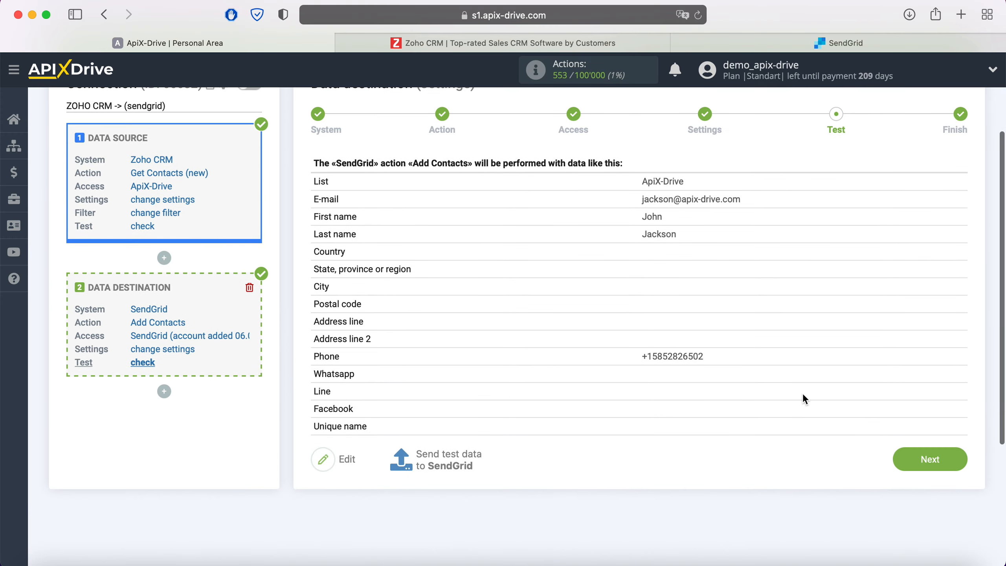
Enable auto-update for the ZOHO CRM -> SendGrid connection and save a 5-minute update interval.
left_click(962, 460)
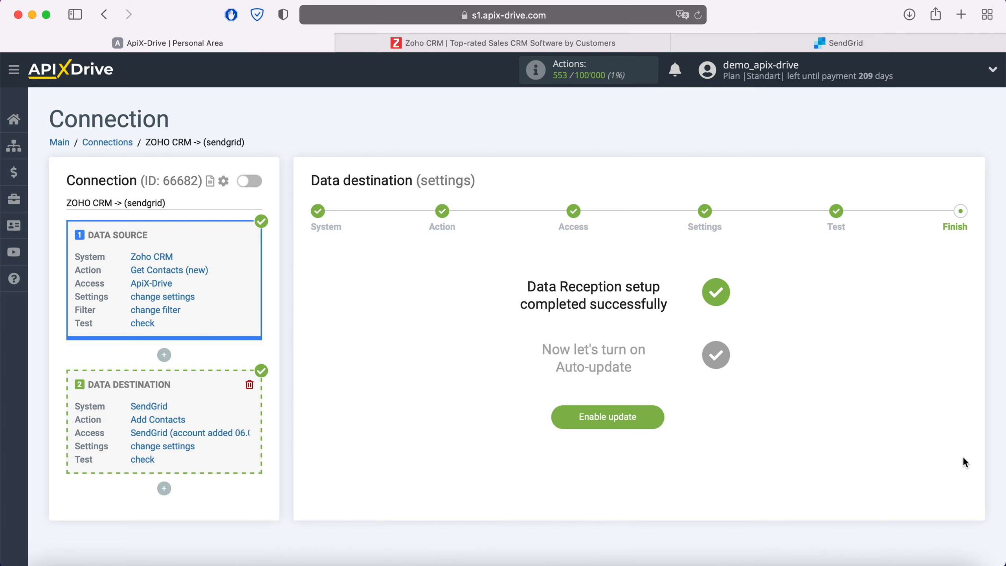
left_click(657, 412)
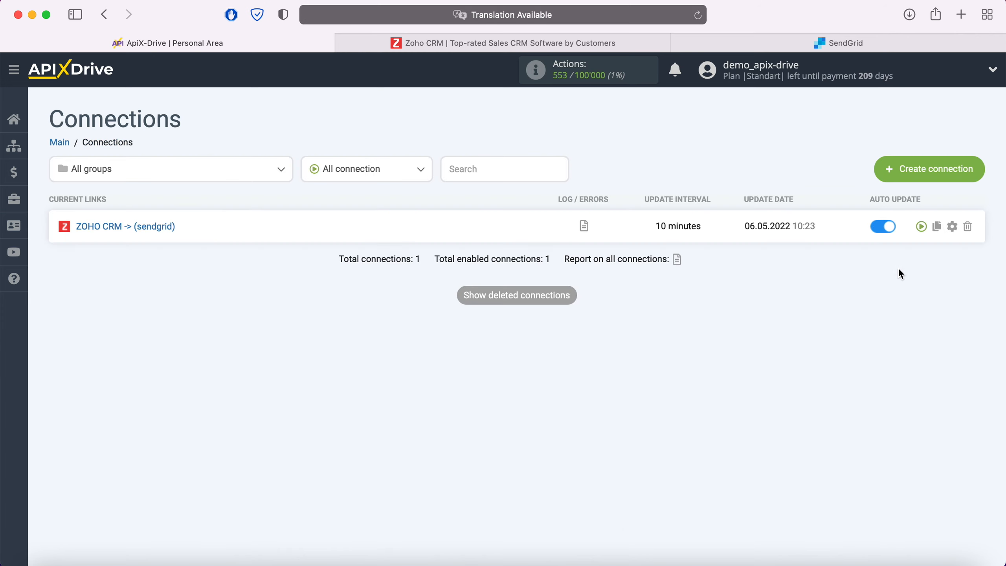
left_click(951, 227)
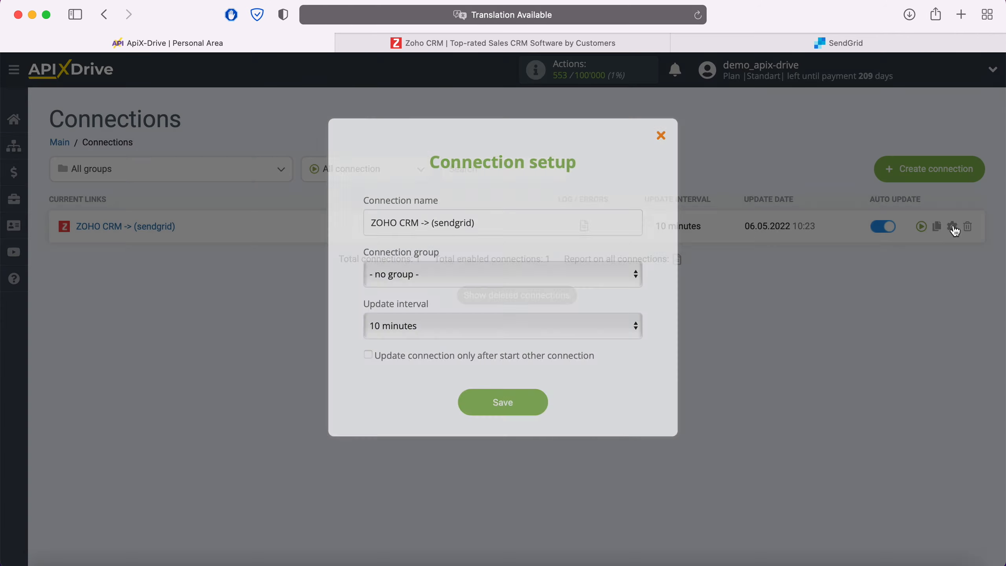
left_click(582, 324)
left_click(545, 303)
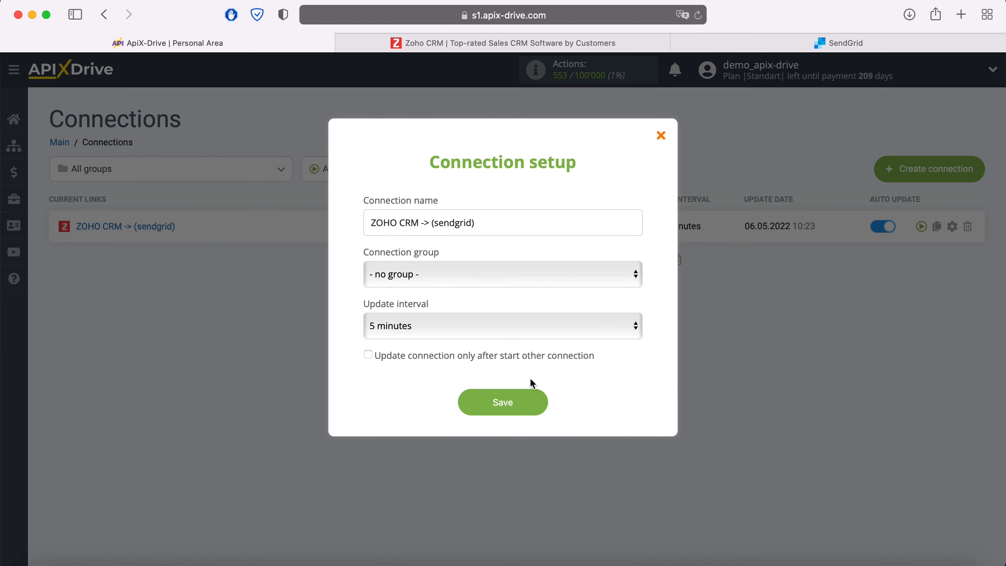
left_click(533, 396)
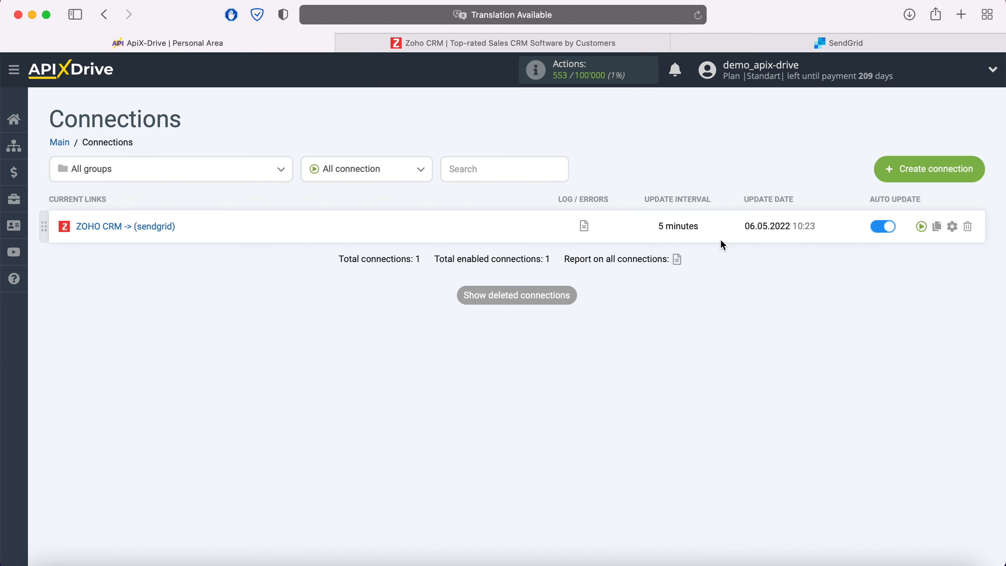